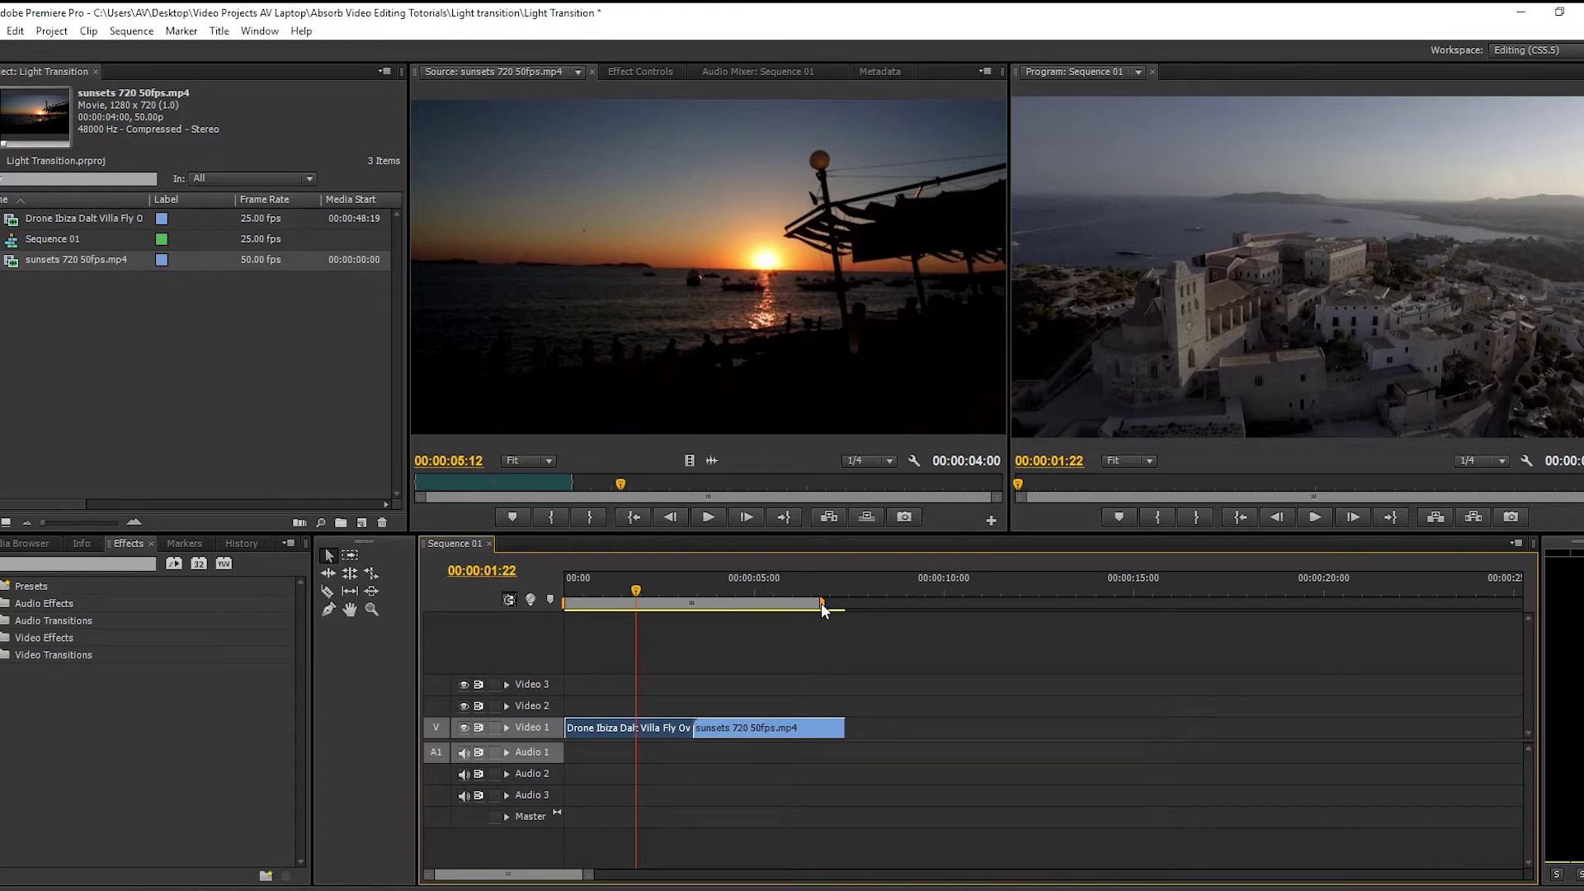
# Extend the work area bar to the end of the clips and play the drone-to-sunset sequence.
pyautogui.moveTo(823, 603); pyautogui.dragTo(846, 606)
pyautogui.press('space')
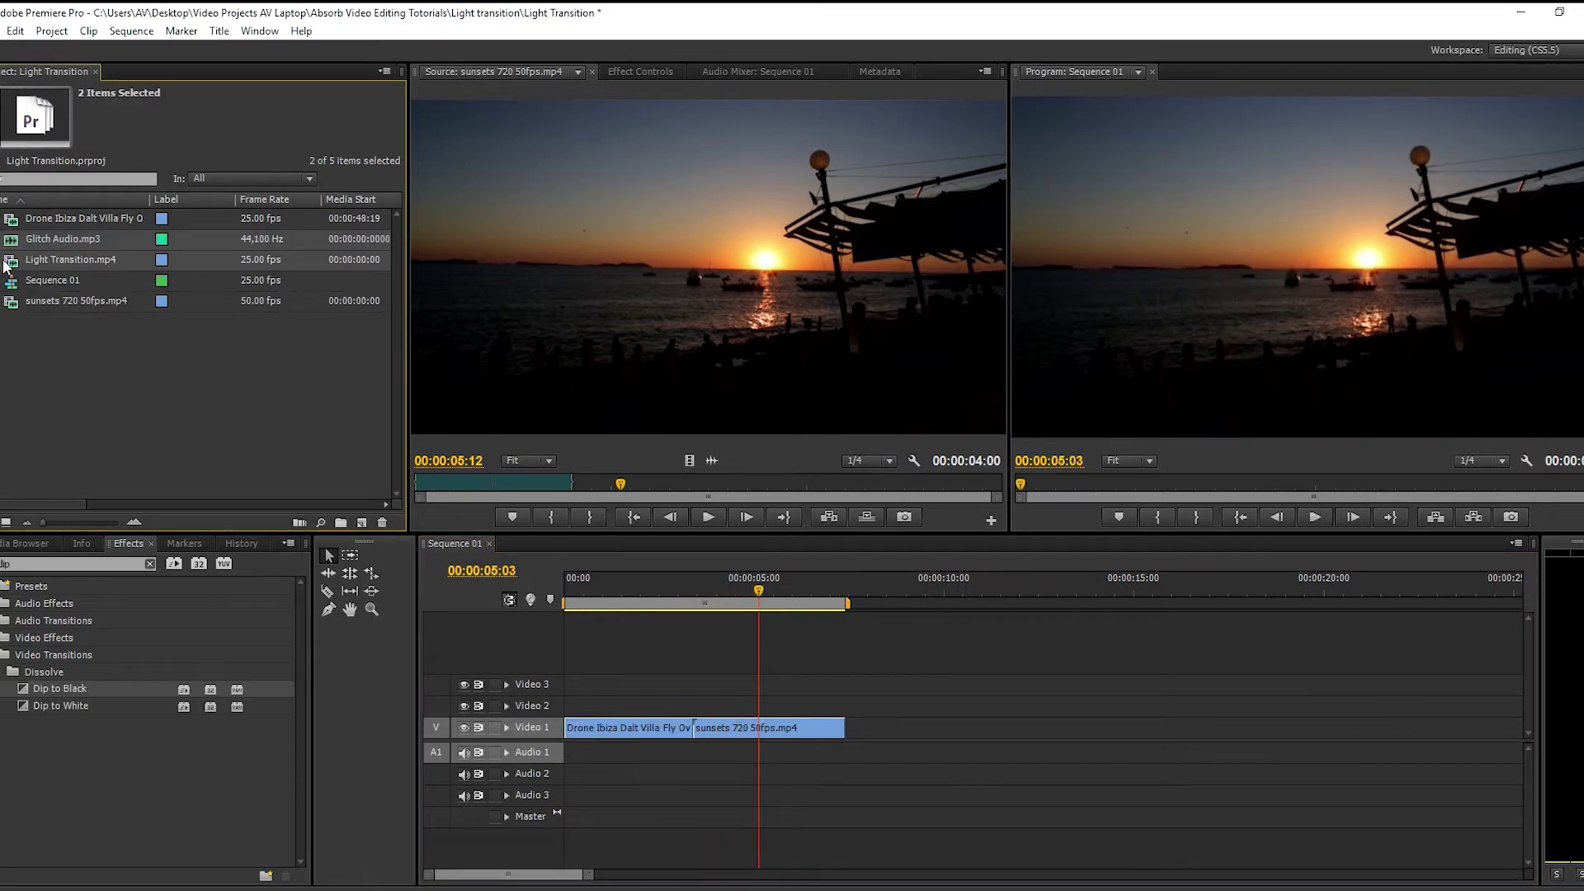
# Load Light Transition.mp4 from the Project panel into the Source monitor.
pyautogui.doubleClick(10, 260)
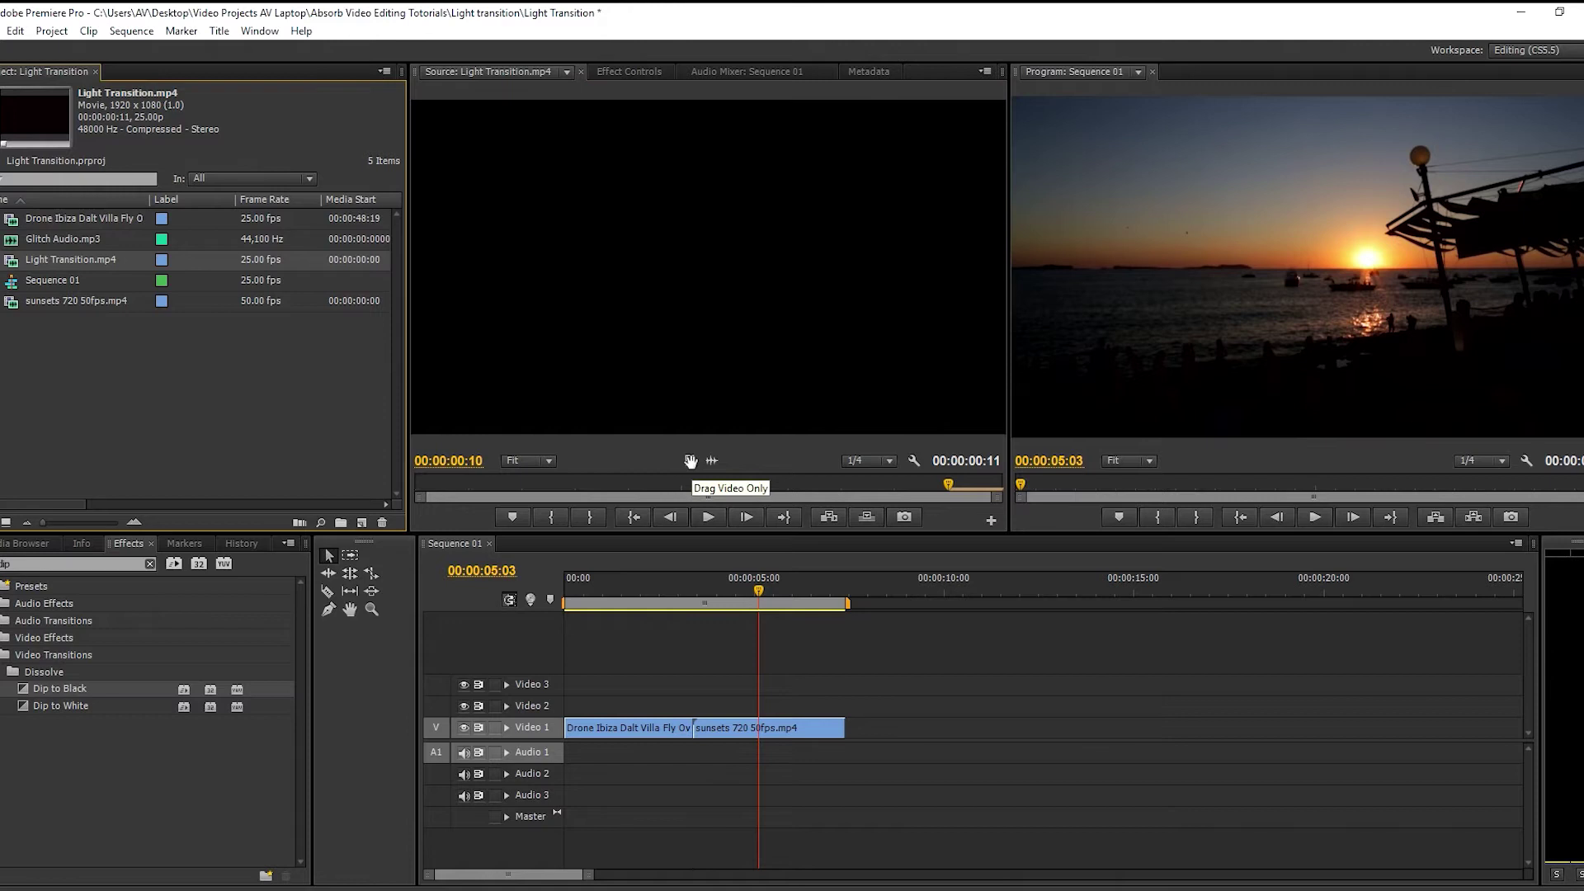
# Place the Light Transition video only on Video 2, shifted earlier to straddle the cut.
pyautogui.moveTo(691, 462); pyautogui.dragTo(688, 708)
pyautogui.click(692, 579)
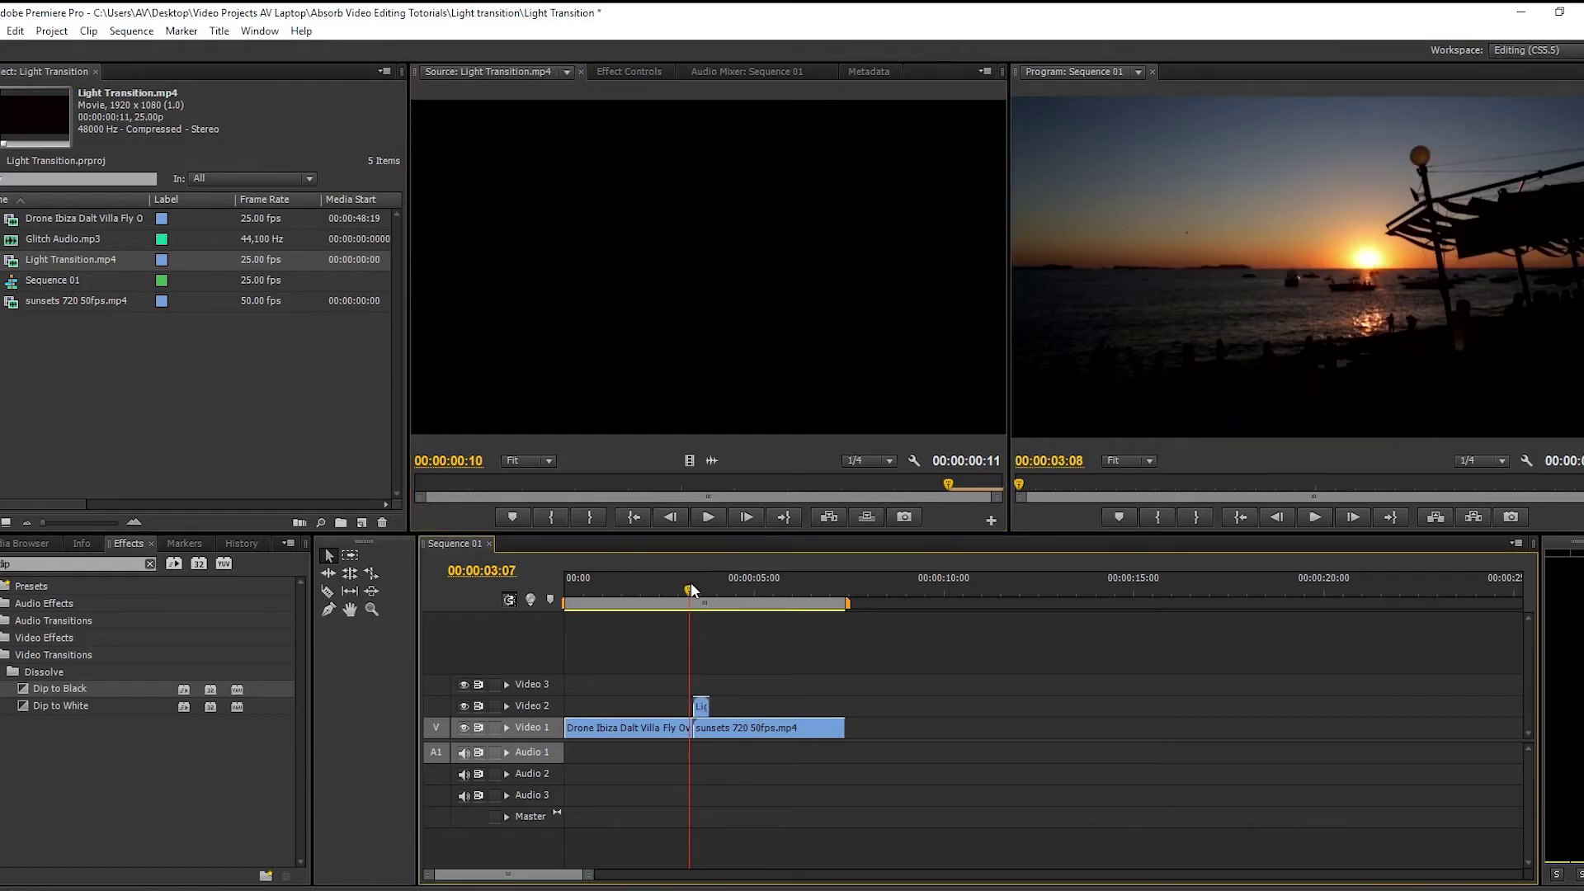
pyautogui.press('=')
pyautogui.press('=')
pyautogui.press('=')
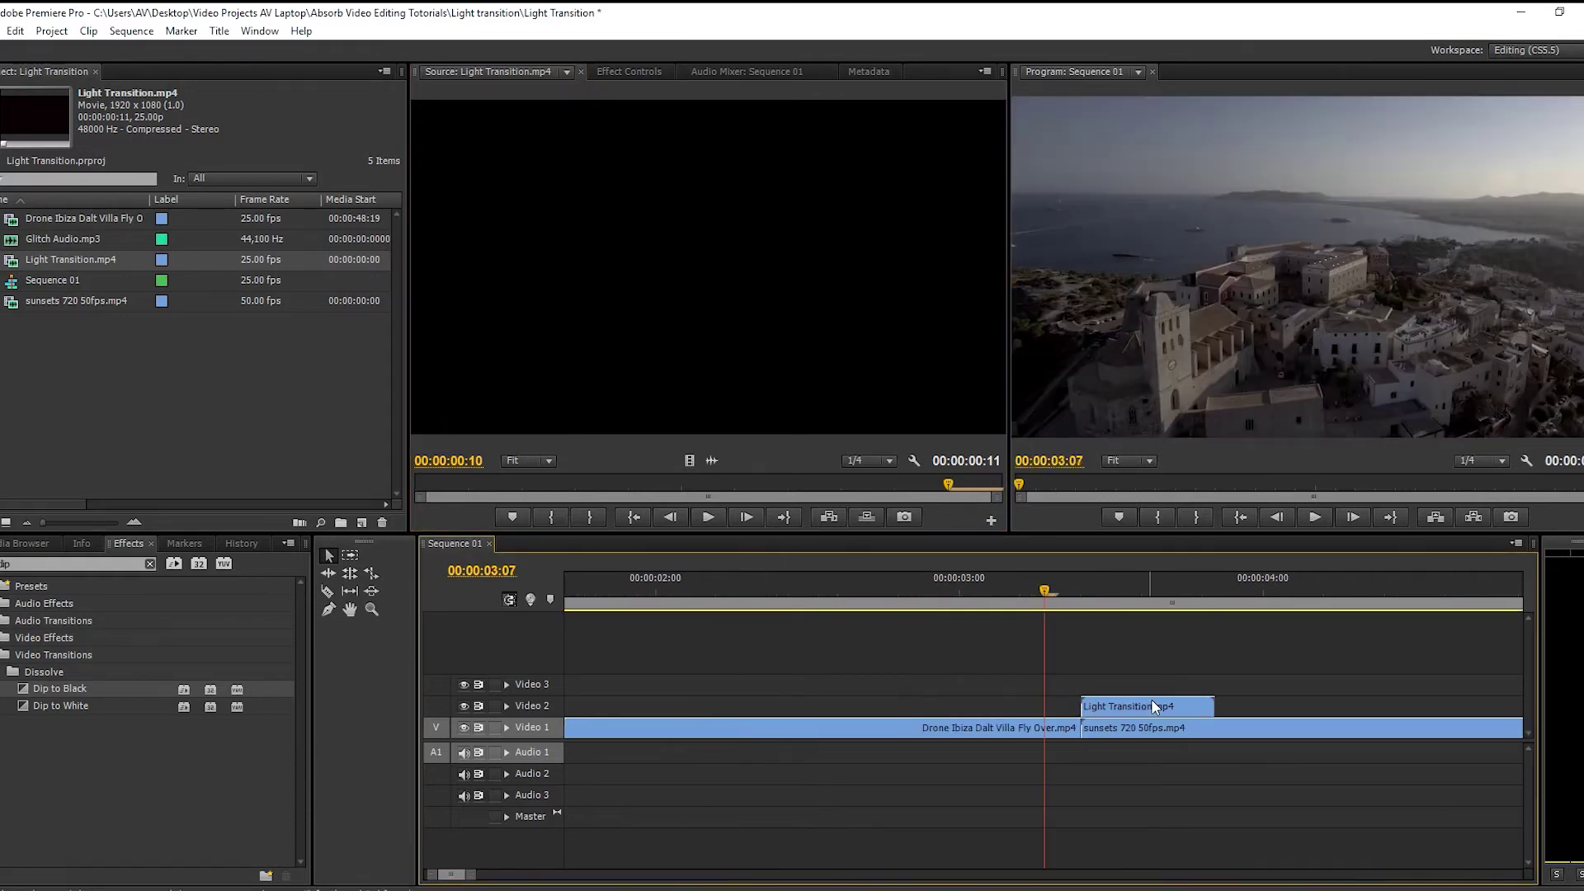
pyautogui.moveTo(1152, 705); pyautogui.dragTo(1089, 705)
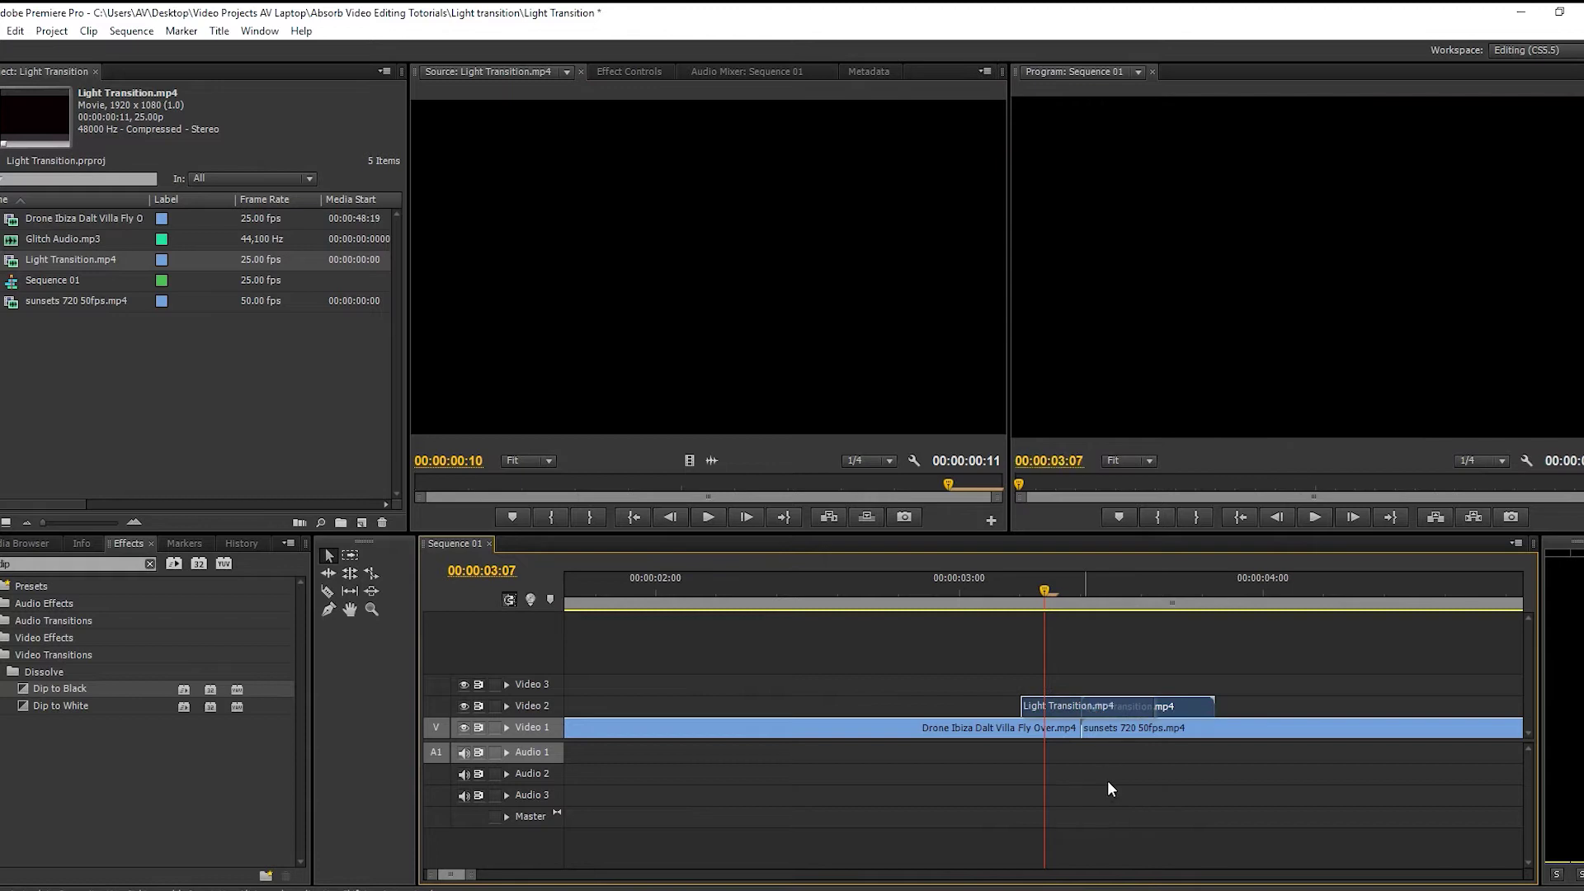
# Play through the flash transition and settle on a bright frame of it.
pyautogui.click(984, 585)
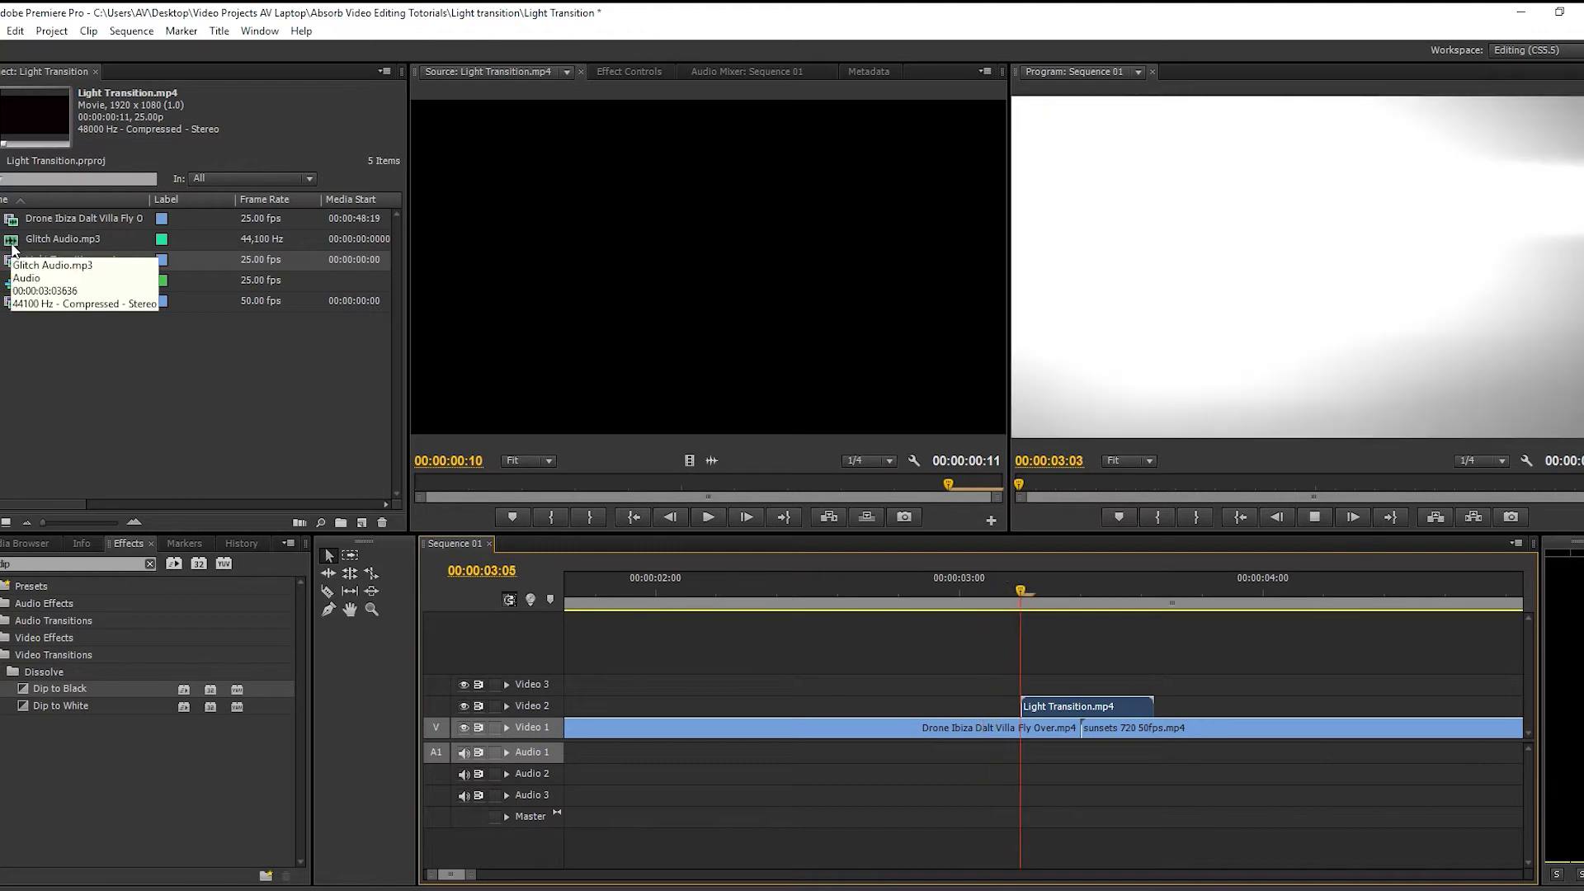
pyautogui.press('space')
pyautogui.press('space')
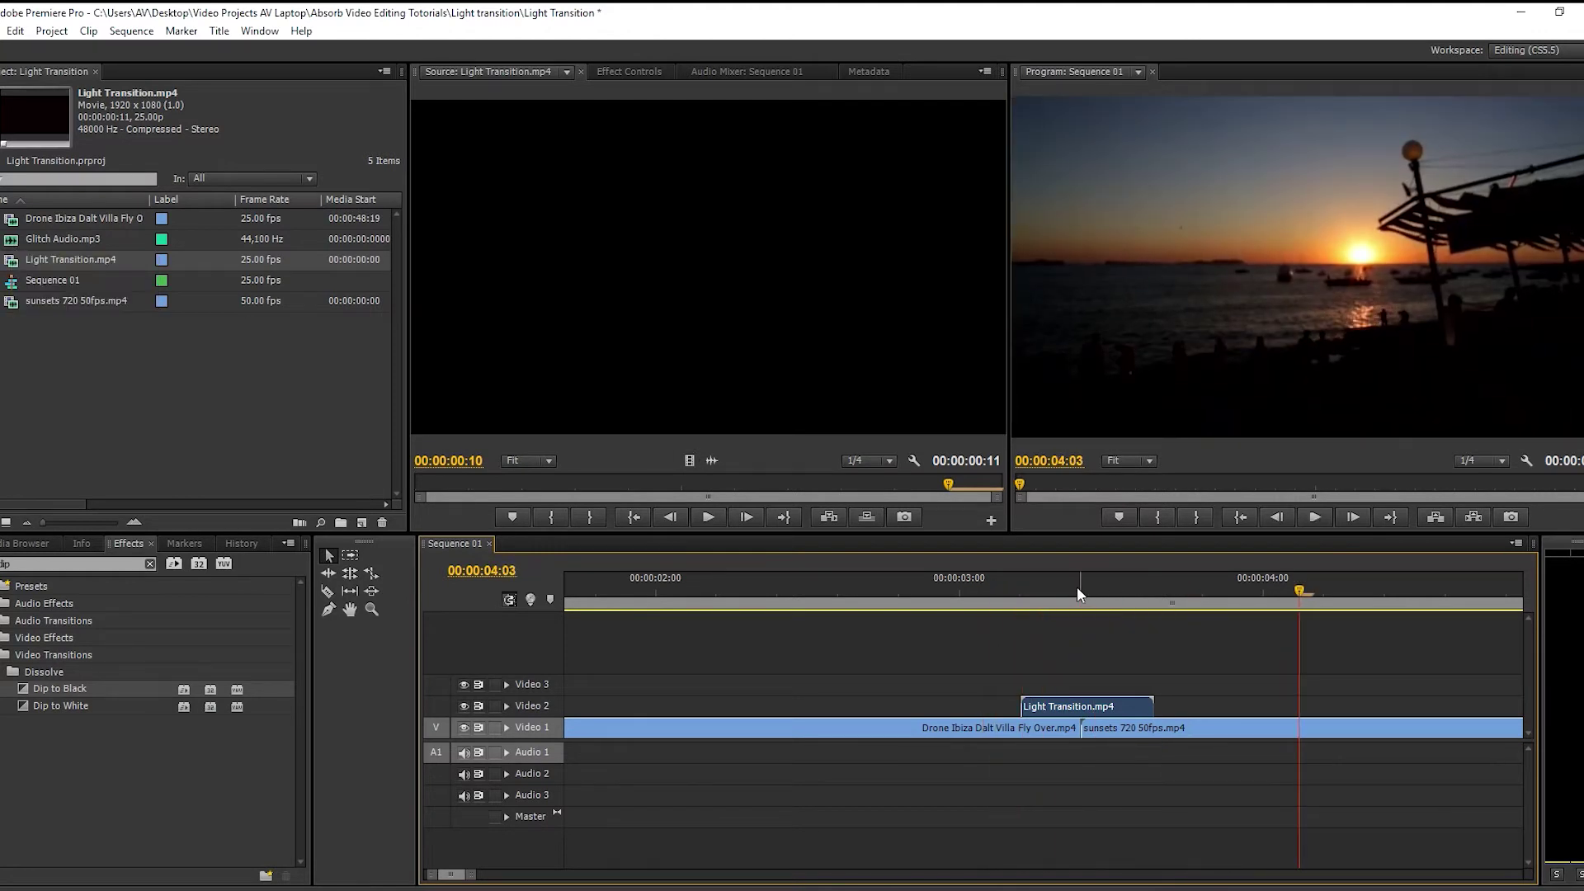
pyautogui.click(1078, 589)
pyautogui.click(1036, 589)
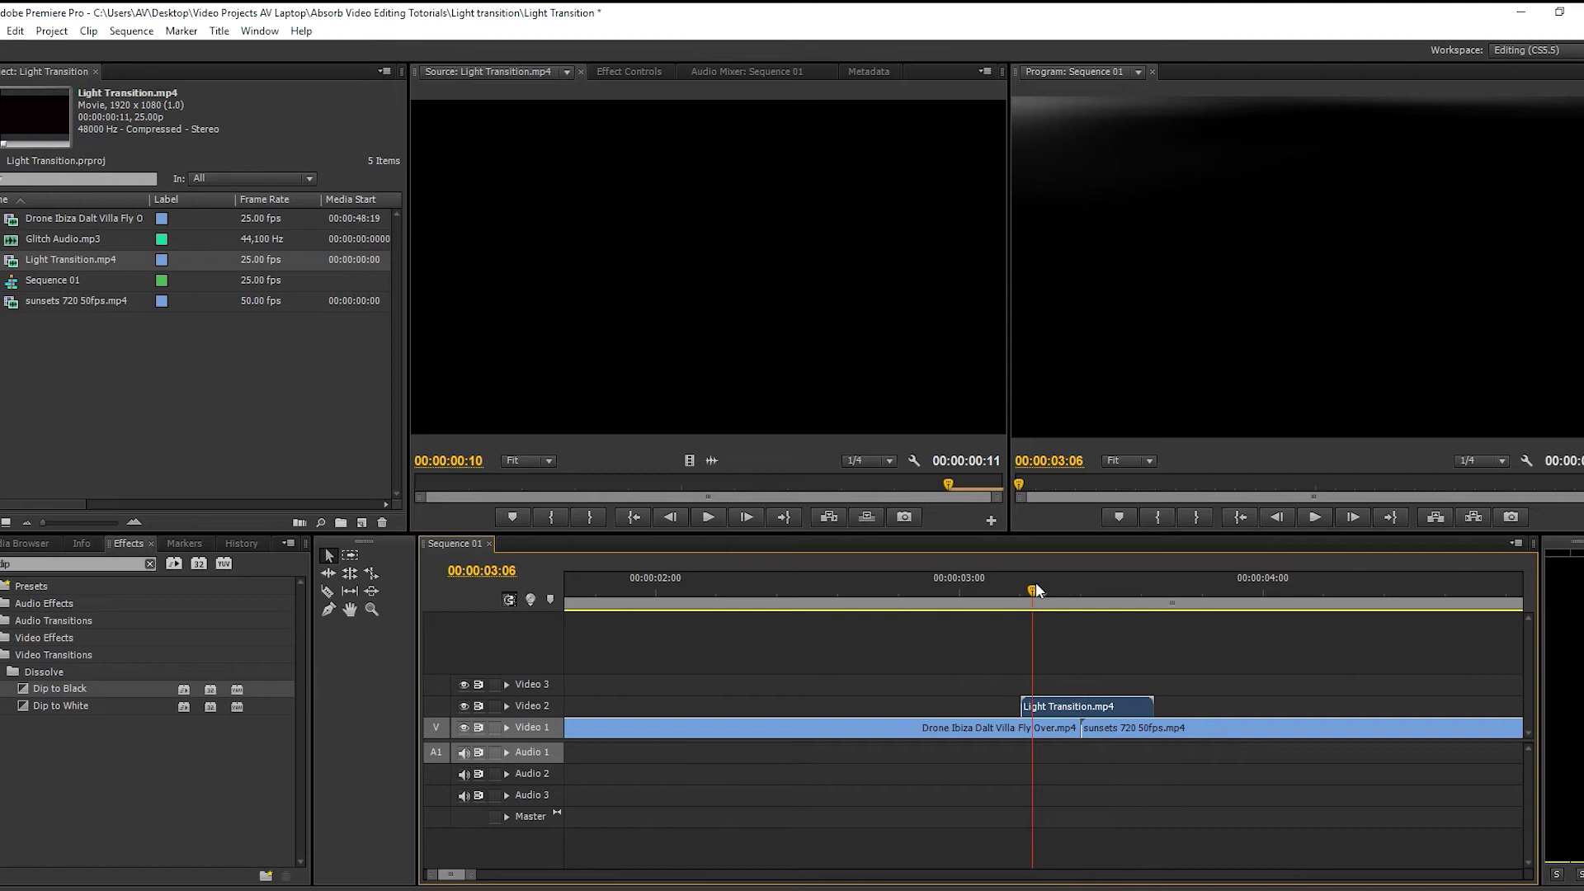
pyautogui.moveTo(1036, 589); pyautogui.dragTo(1045, 589)
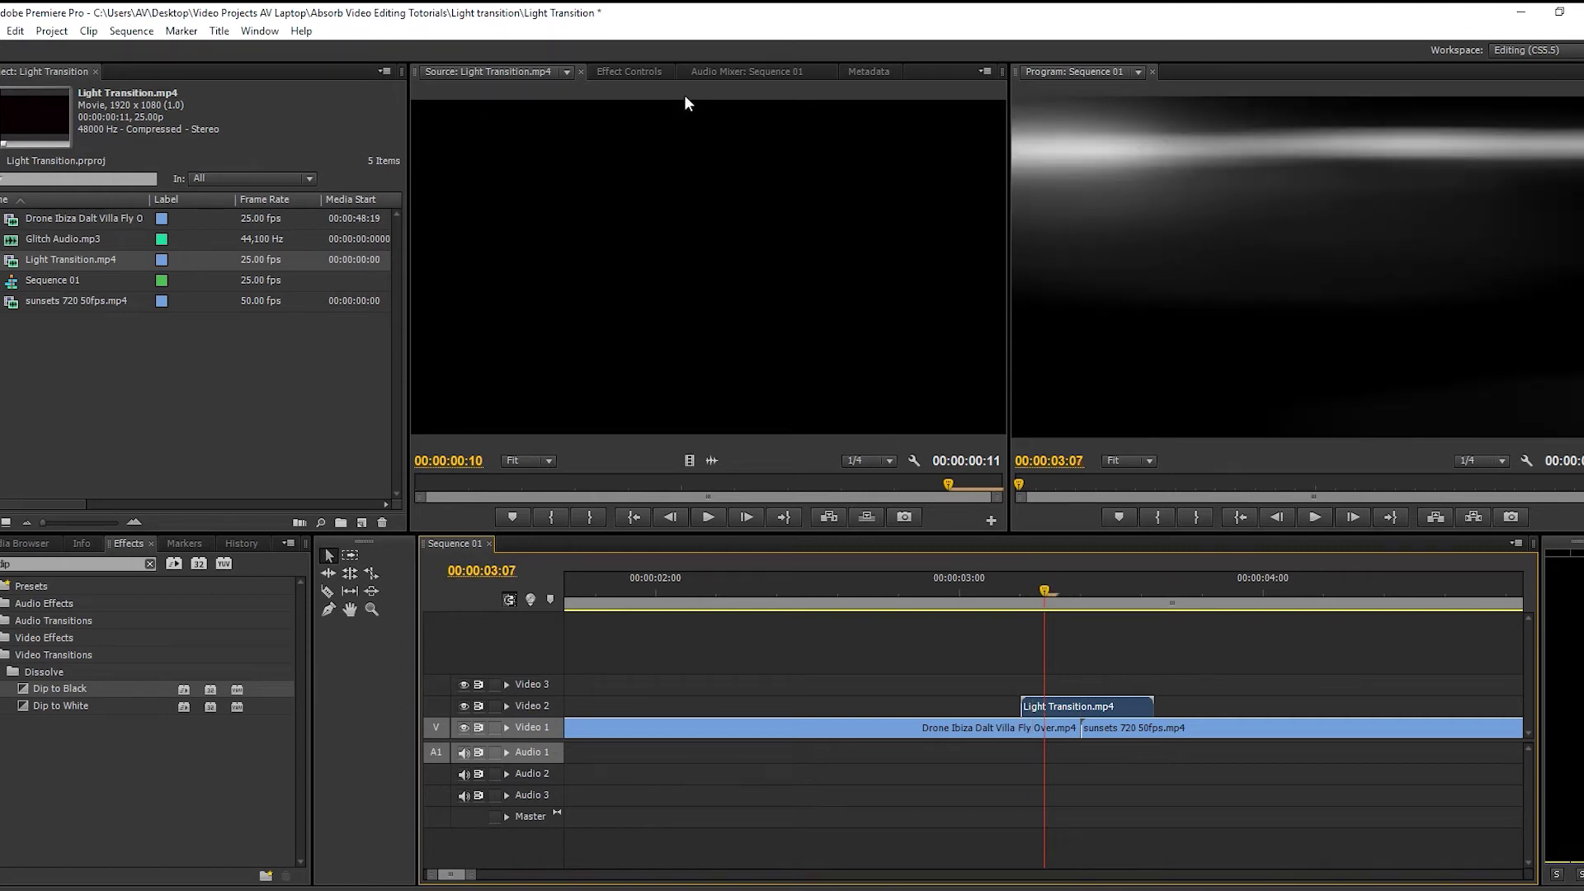
# Set the Light Transition clip's Opacity blend mode to Linear Dodge (Add) in Effect Controls.
pyautogui.click(637, 71)
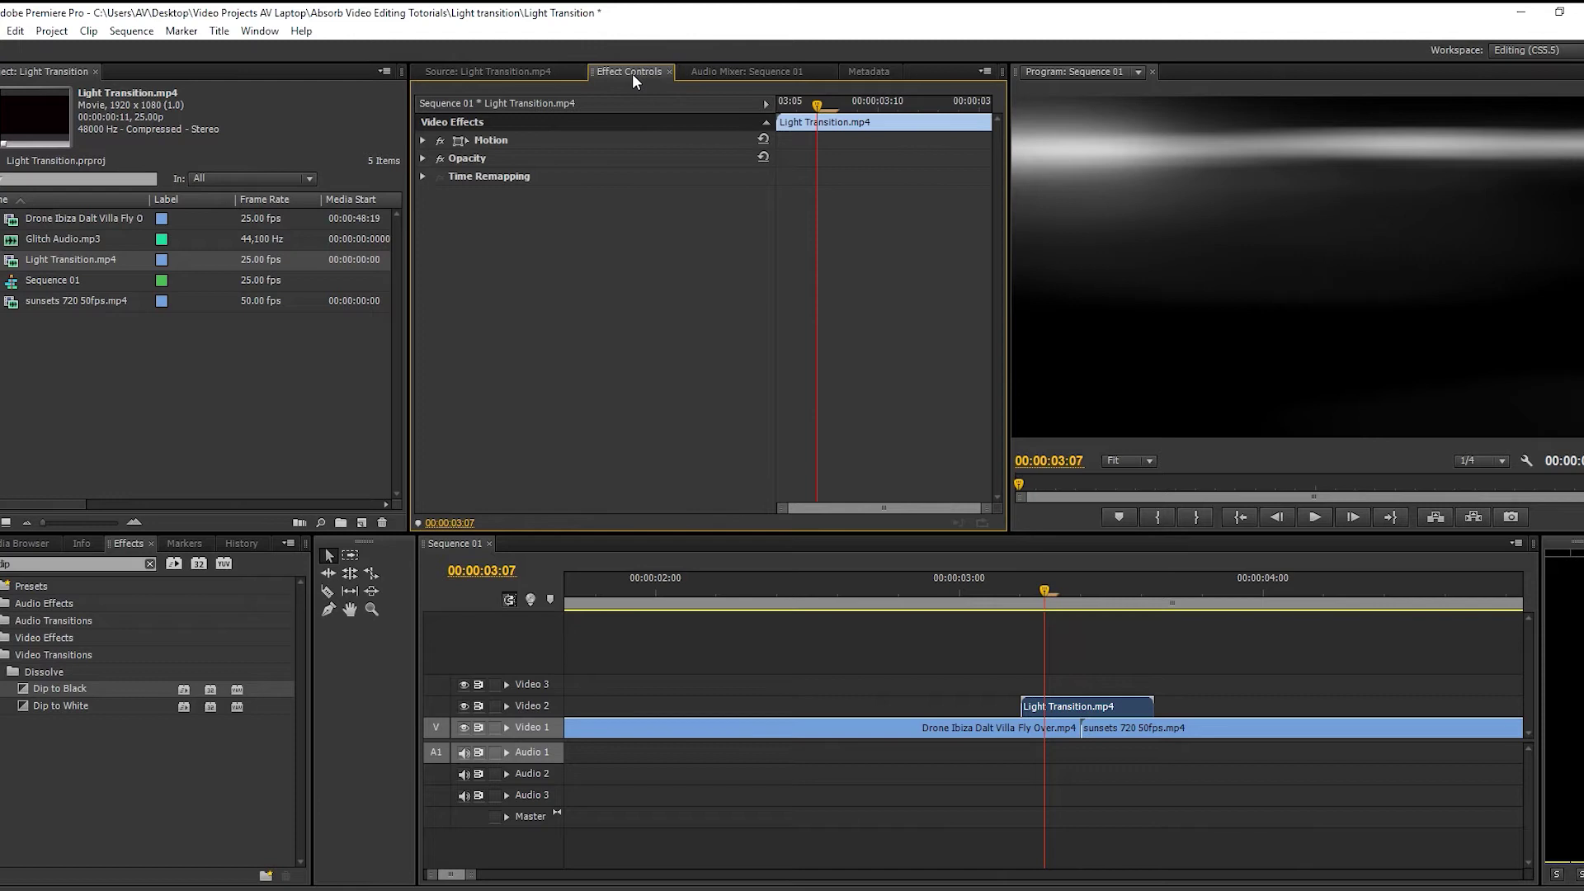
pyautogui.click(423, 158)
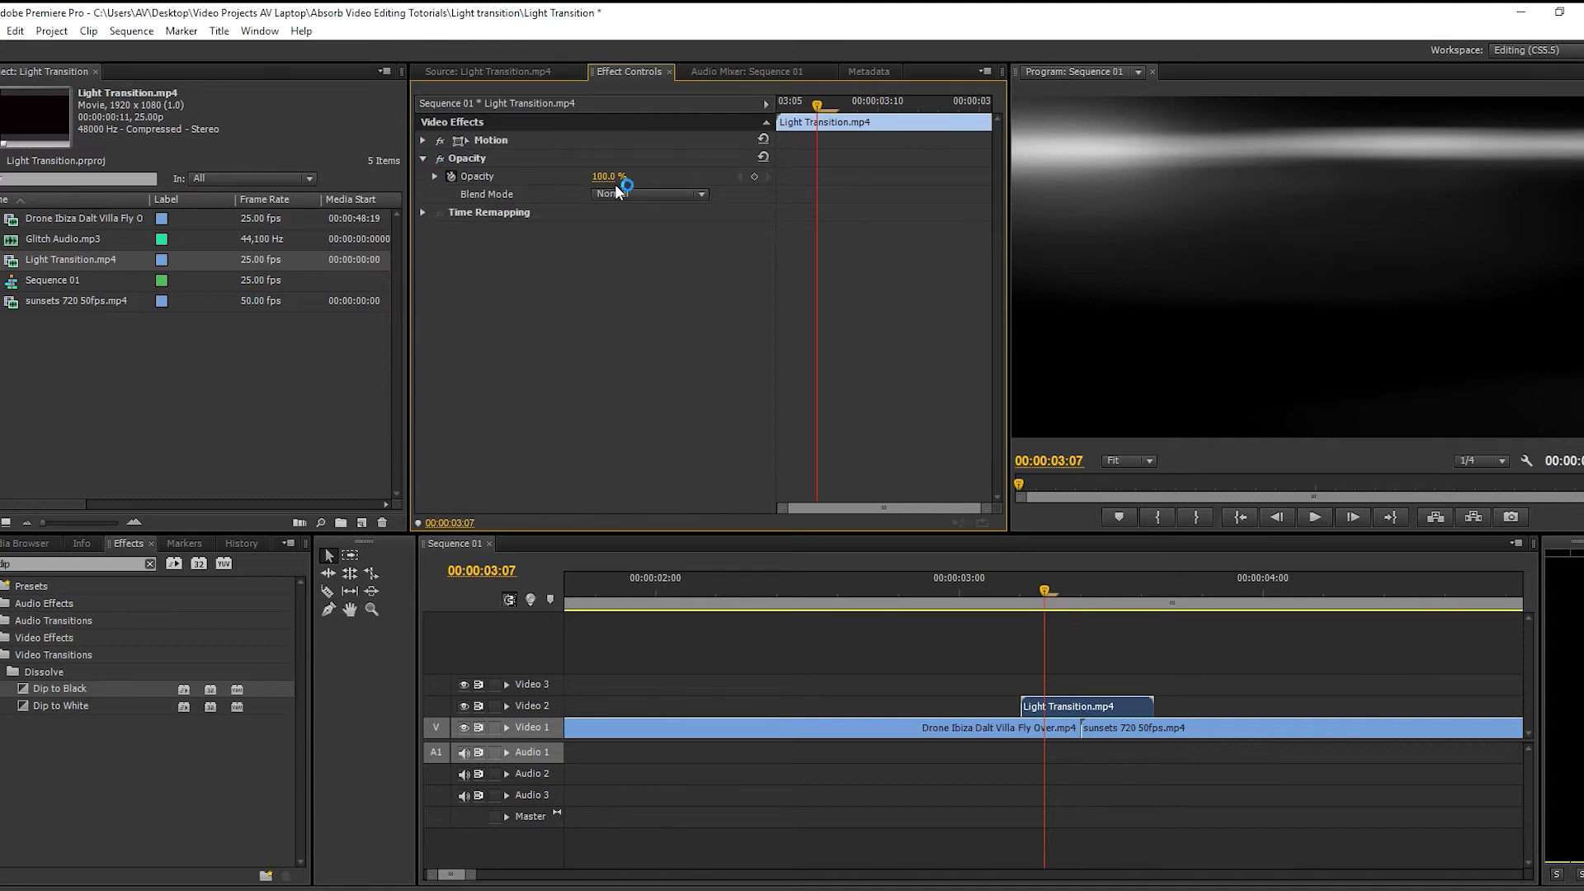
pyautogui.click(665, 193)
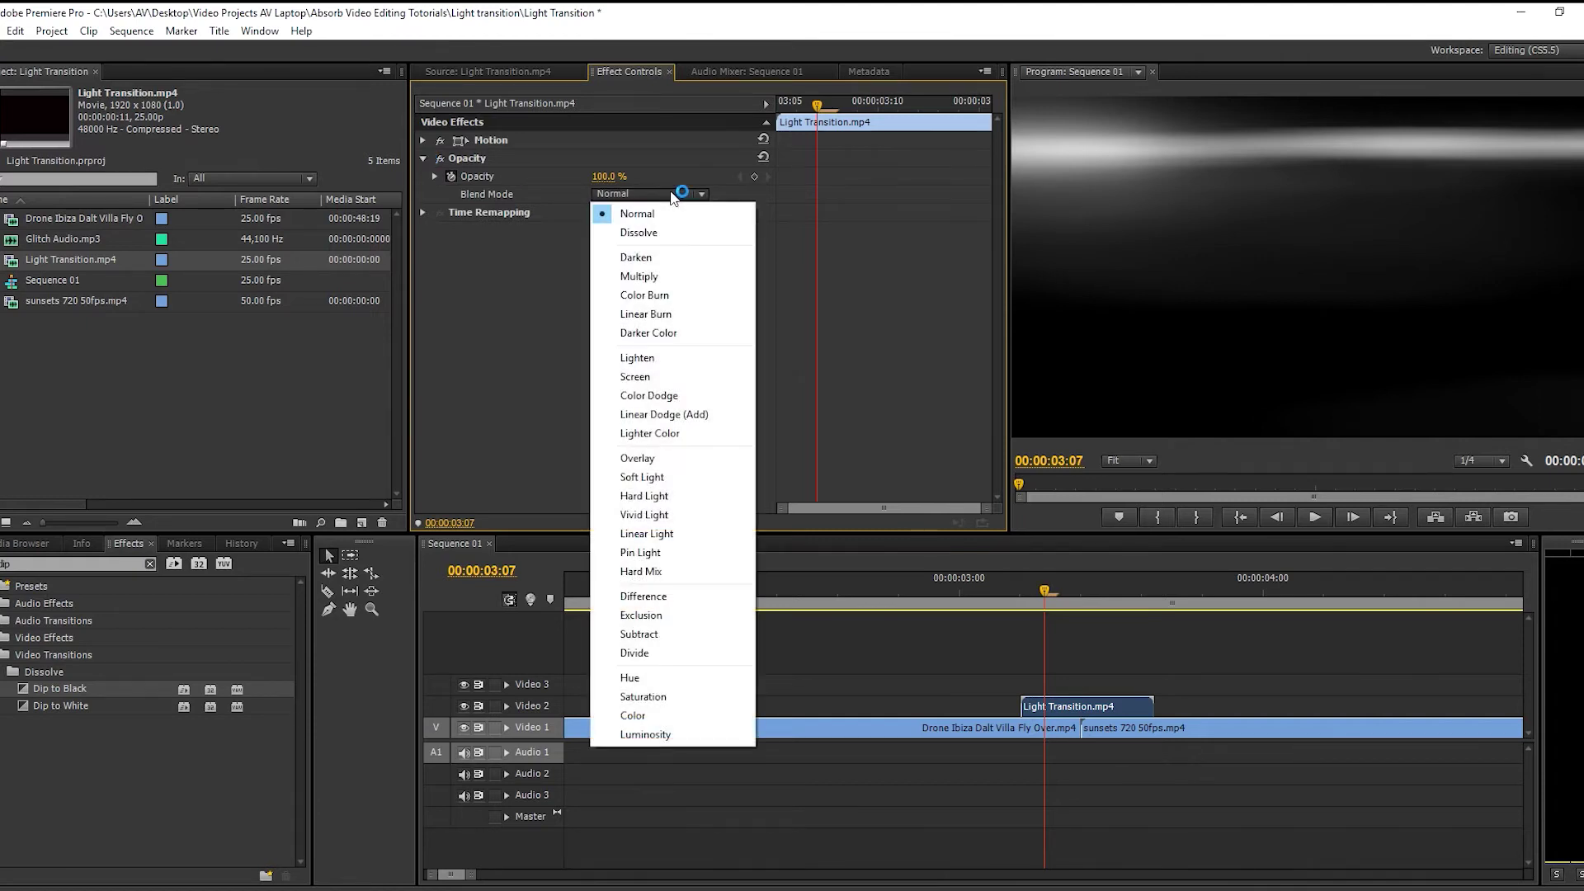
pyautogui.click(689, 415)
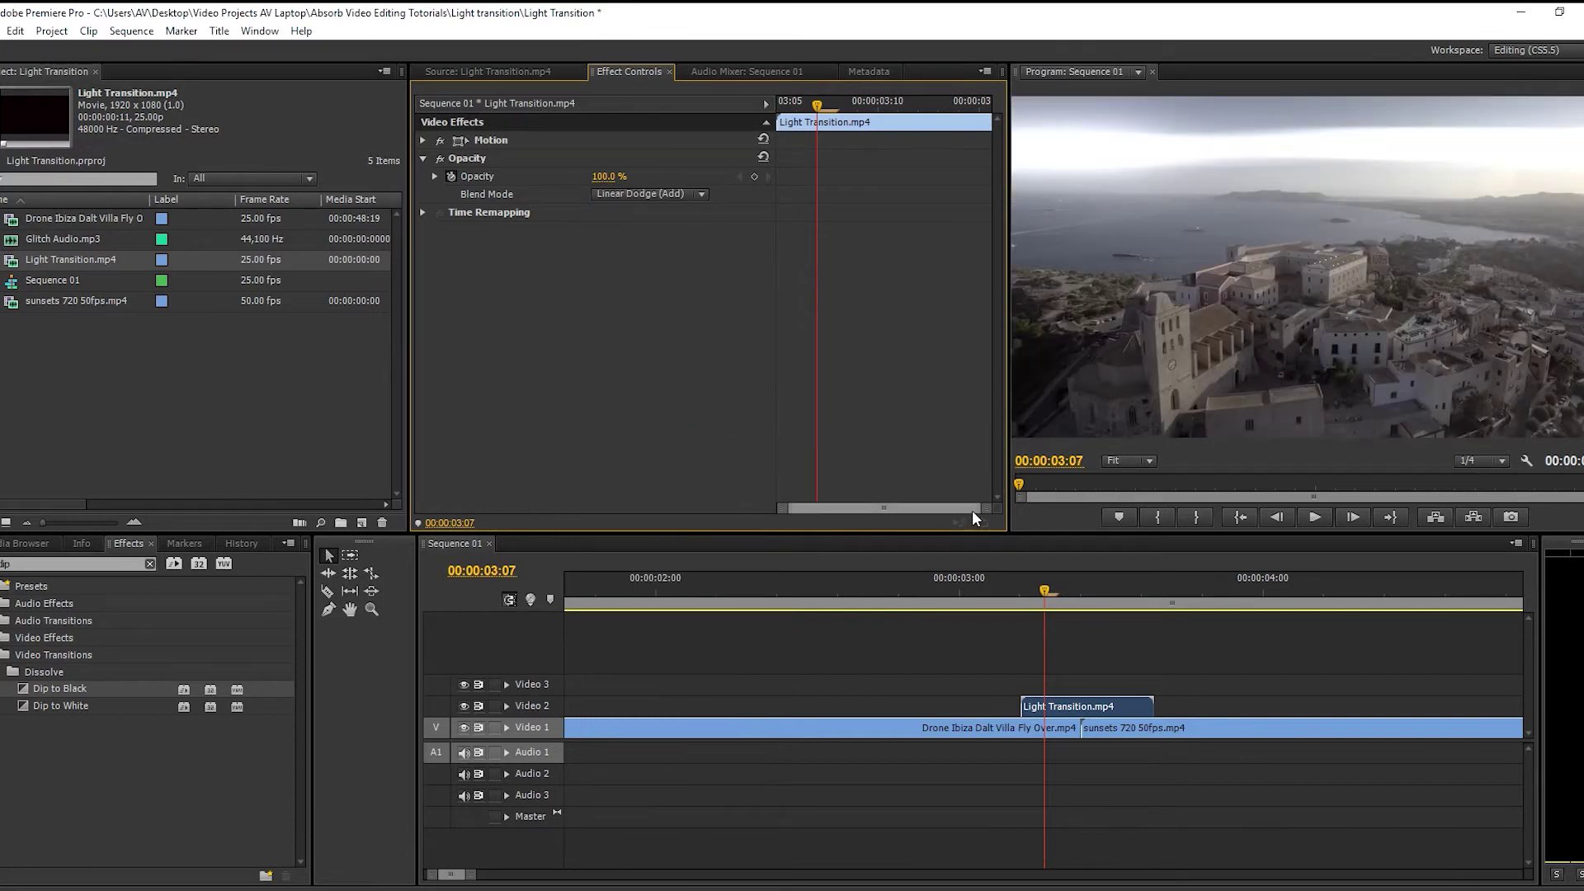
# Step frame by frame through the blended flash, then replay it from the flash's start.
pyautogui.press('Right')
pyautogui.press('Right')
pyautogui.press('Right')
pyautogui.press('Right')
pyautogui.press('Right')
pyautogui.press('Right')
pyautogui.press('Right')
pyautogui.press('Right')
pyautogui.press('Right')
pyautogui.press('Right')
pyautogui.click(967, 583)
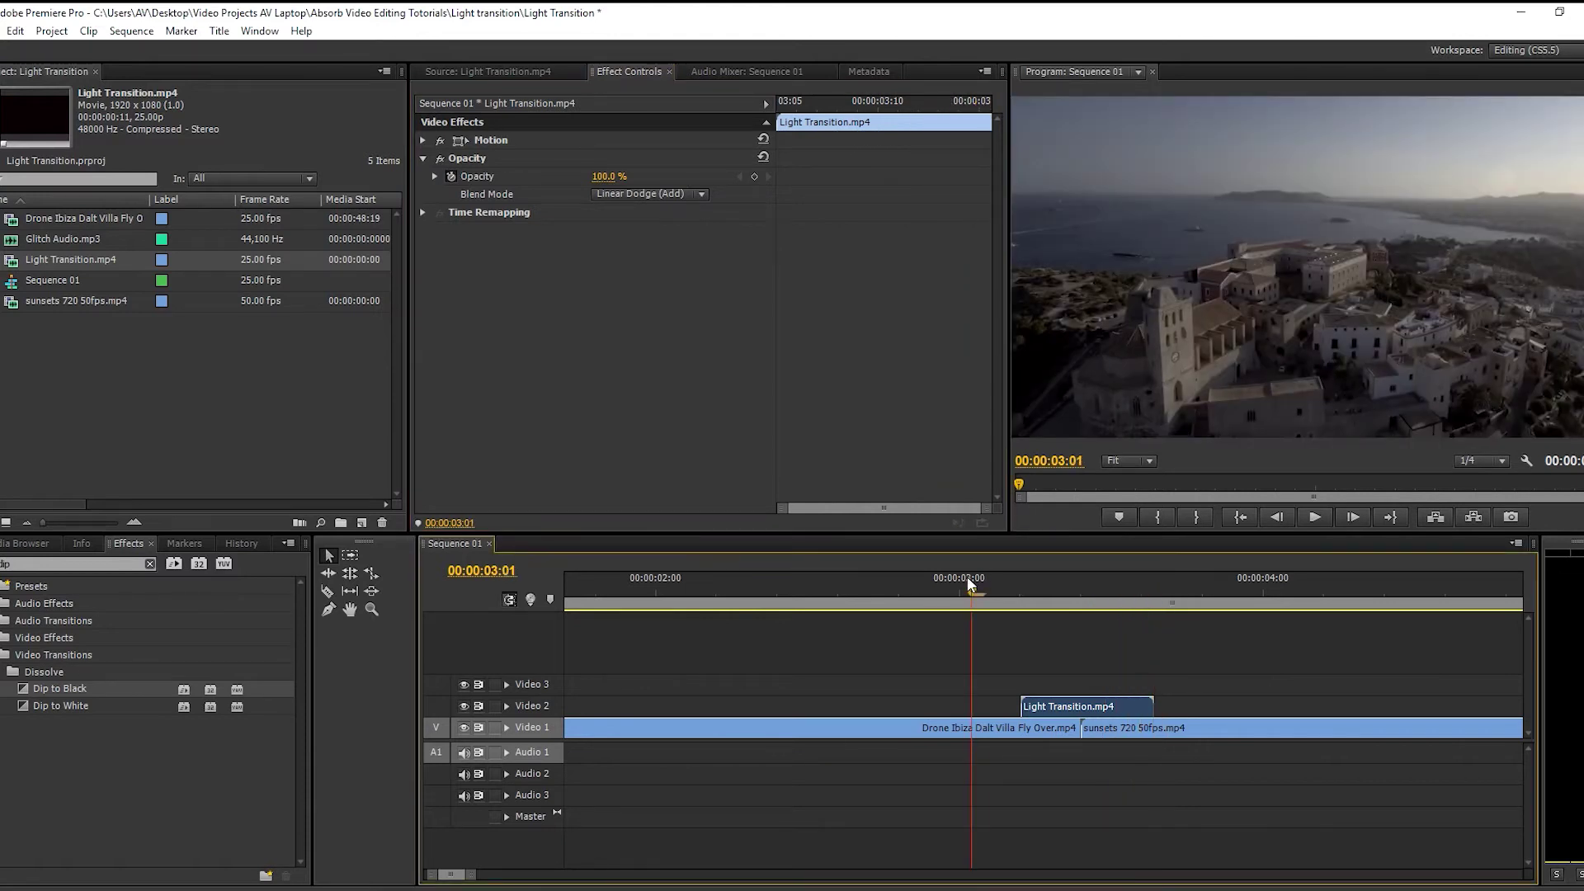
pyautogui.press('Right')
pyautogui.press('Right')
pyautogui.press('Right')
pyautogui.press('Right')
pyautogui.press('Right')
pyautogui.press('Right')
pyautogui.press('Right')
pyautogui.press('Right')
pyautogui.press('Right')
pyautogui.press('Right')
pyautogui.press('Right')
pyautogui.press('Right')
pyautogui.press('Right')
pyautogui.press('Right')
pyautogui.click(971, 584)
pyautogui.press('space')
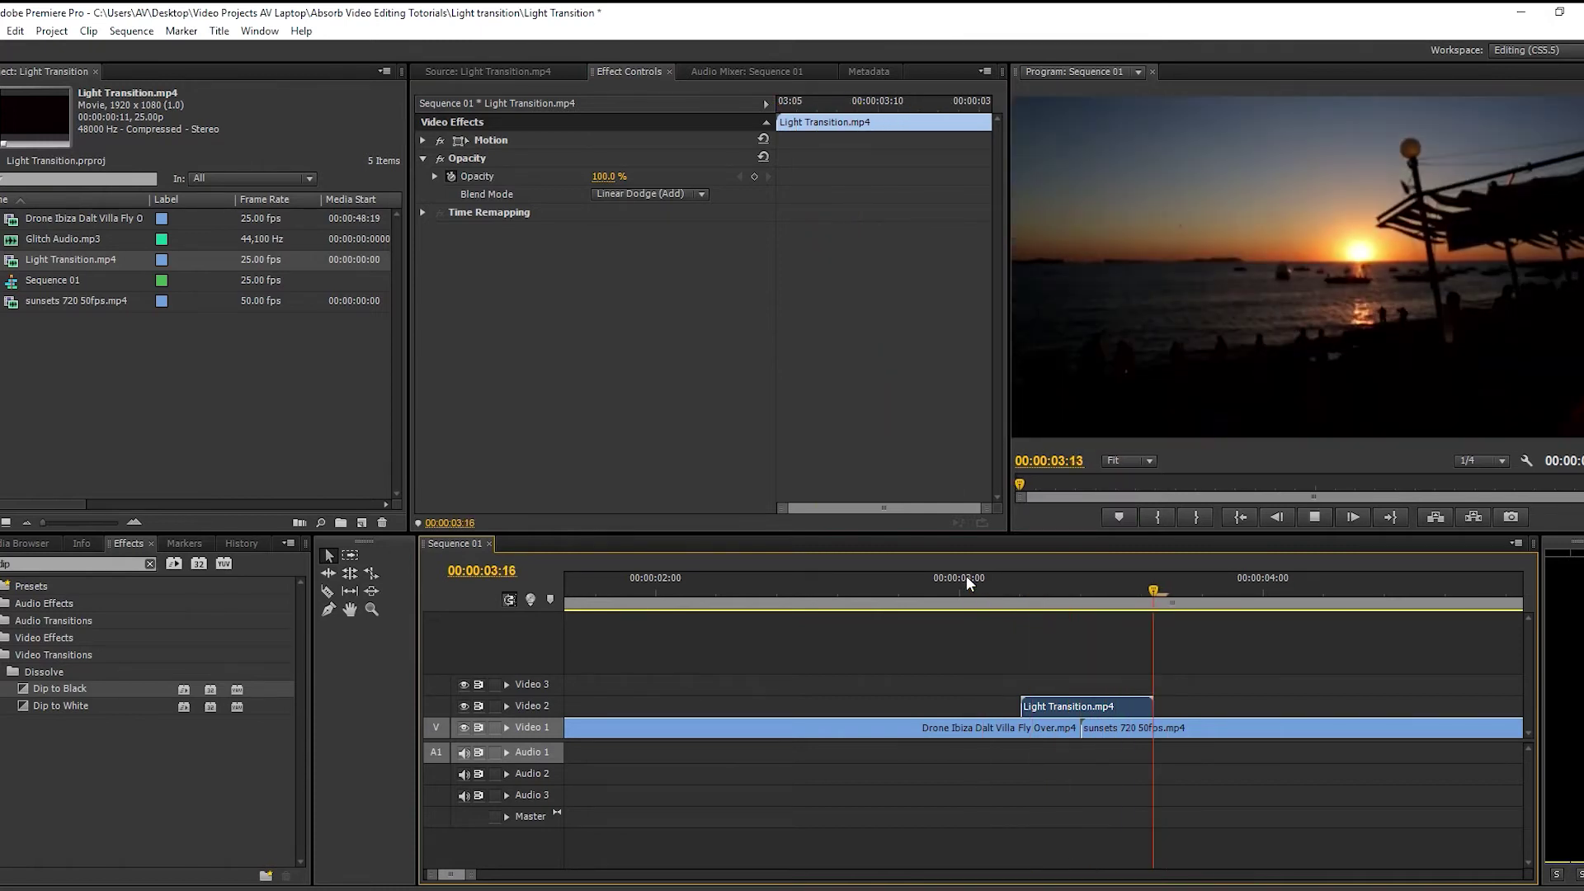
pyautogui.press('space')
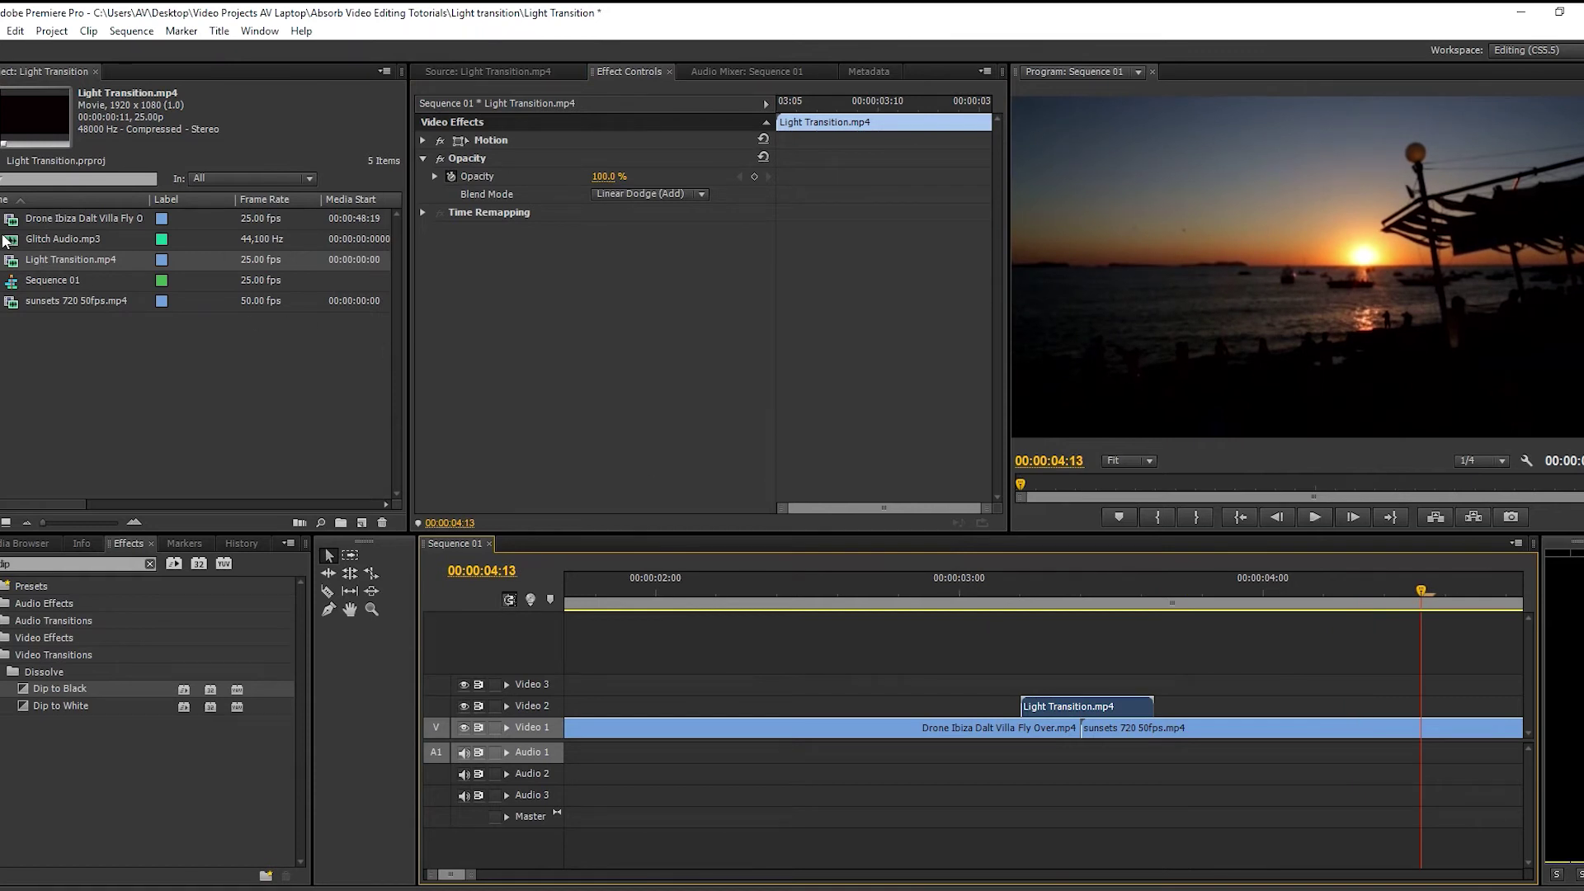
pyautogui.doubleClick(14, 241)
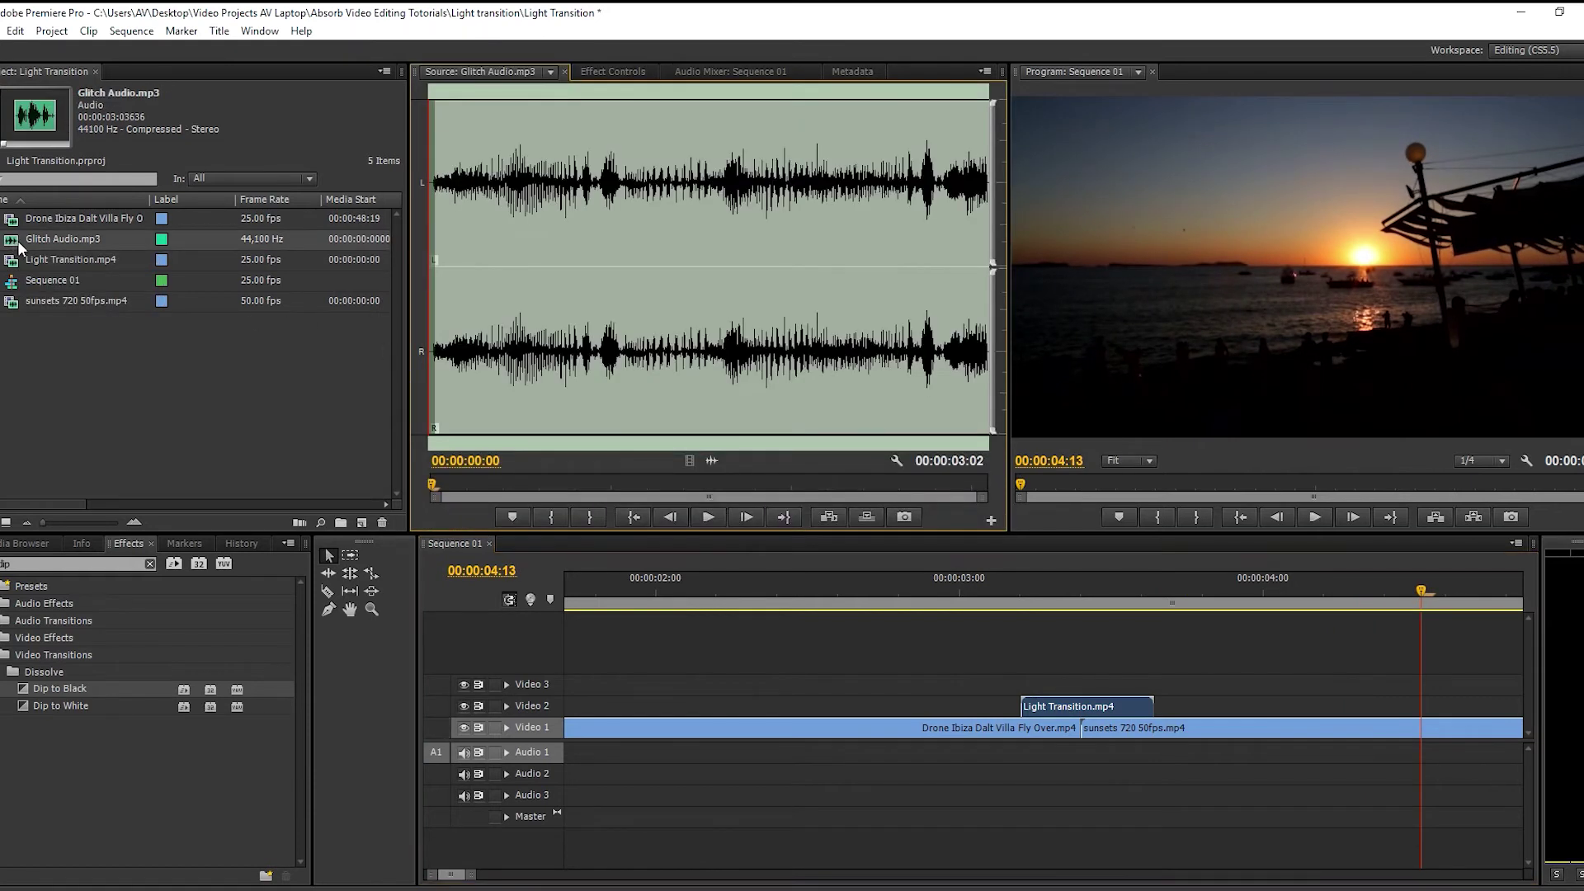
pyautogui.press('space')
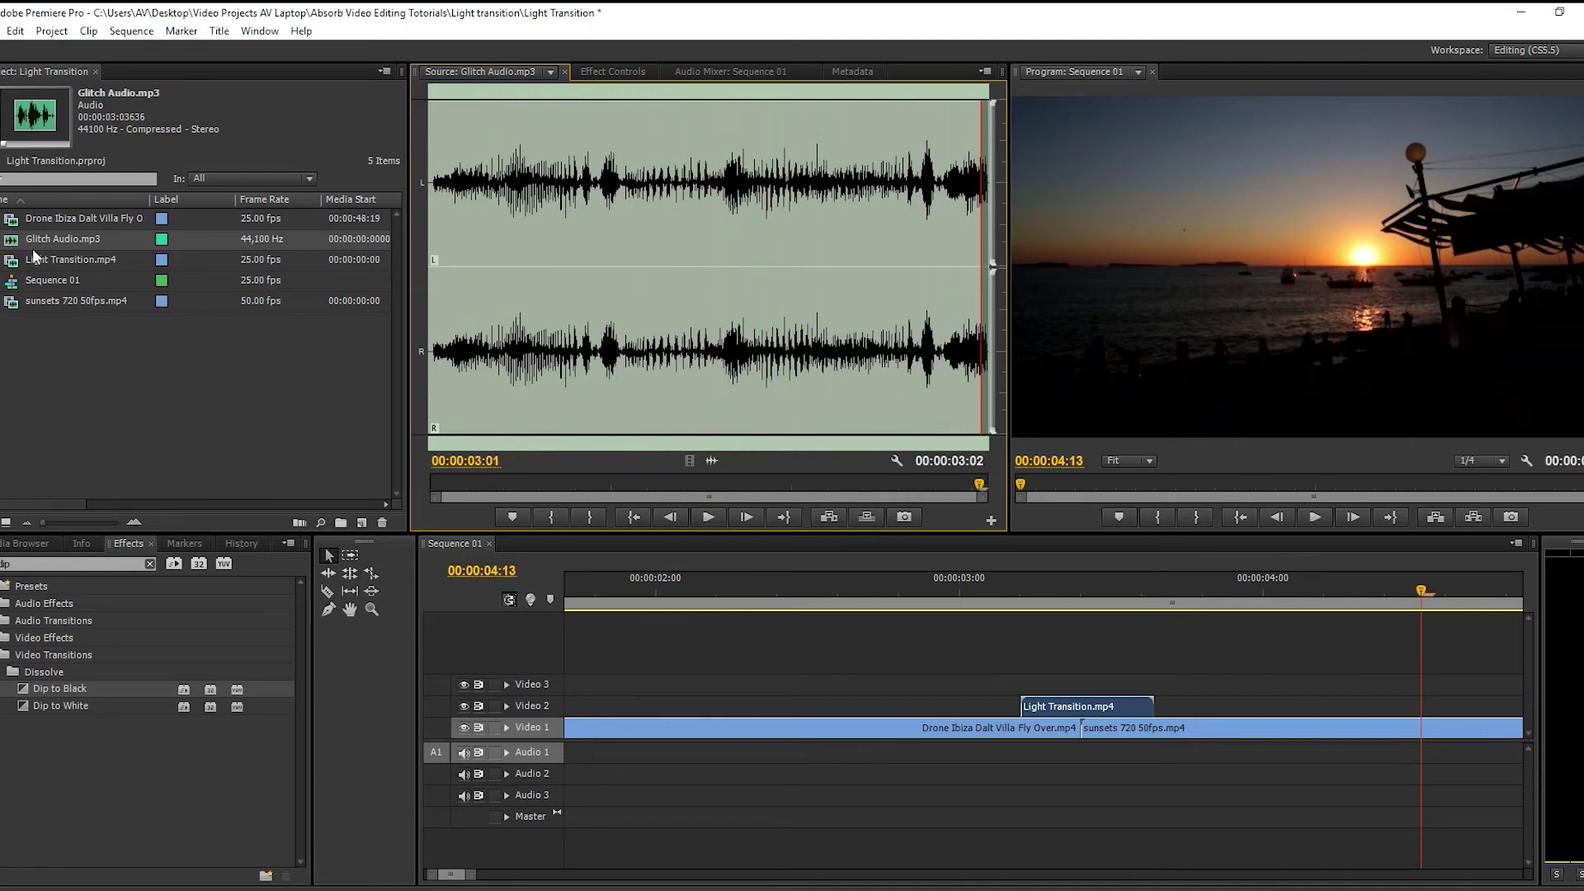
pyautogui.press('space')
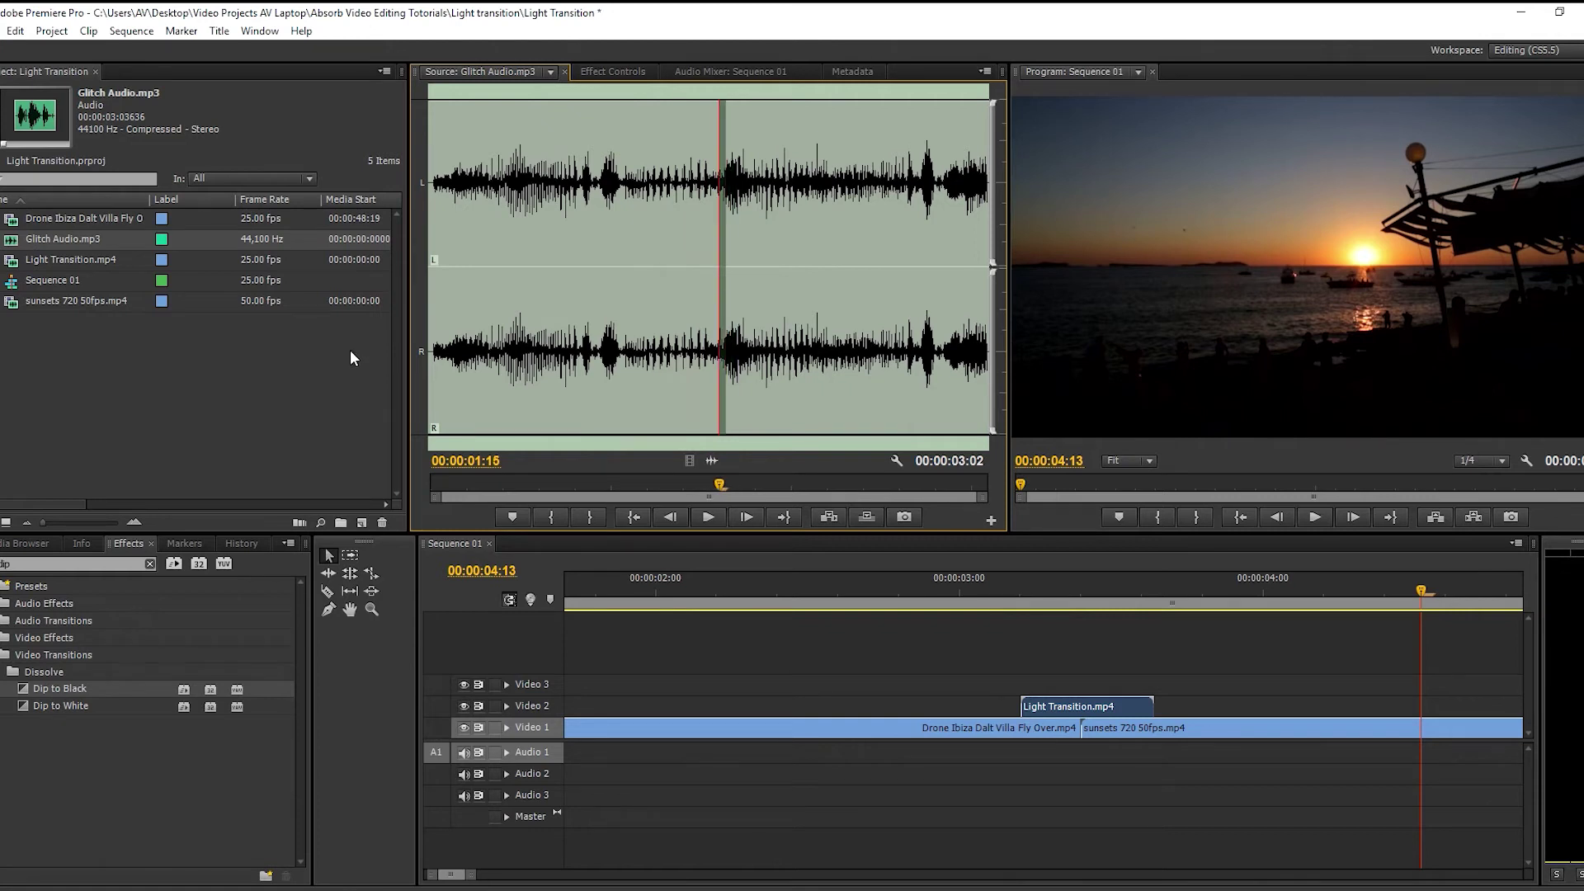
pyautogui.press('space')
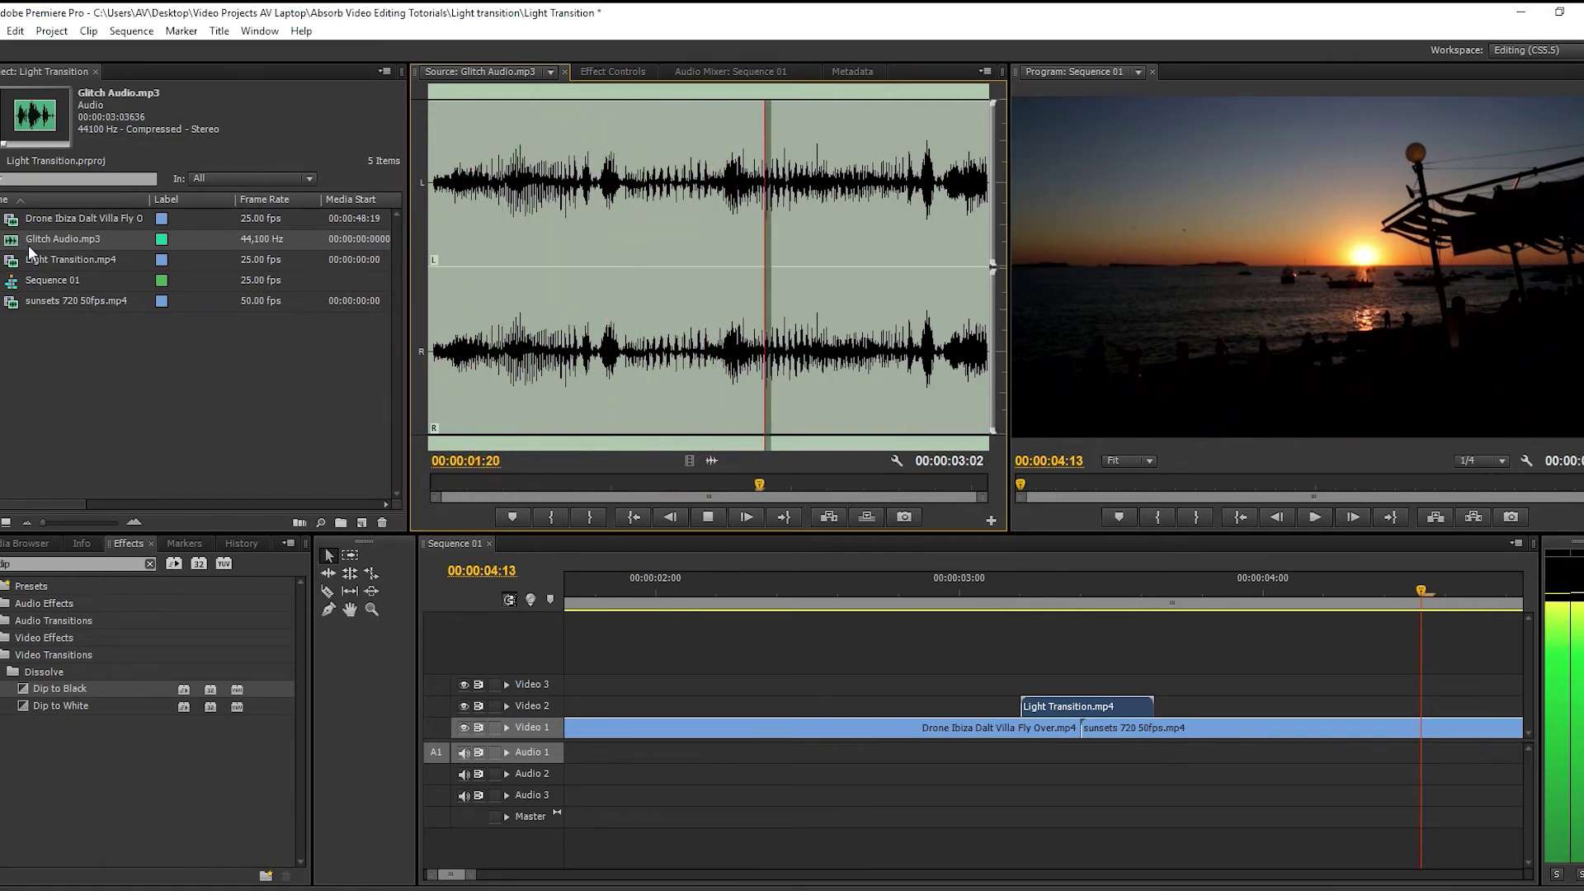
pyautogui.press('space')
pyautogui.press('space')
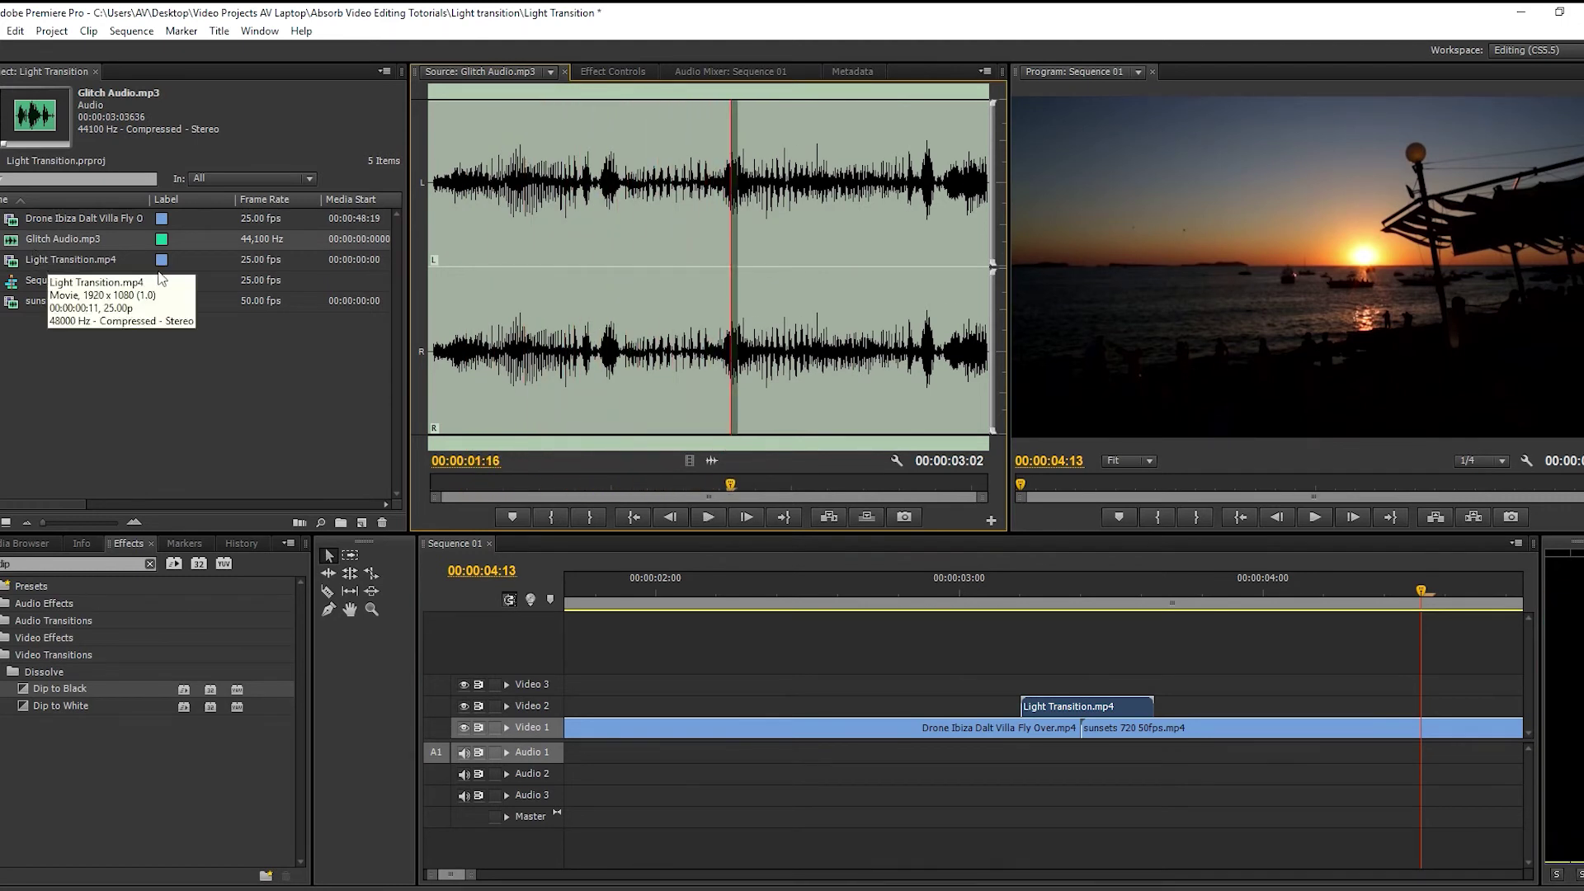
# Mark an 11-frame In/Out range in Glitch Audio, ending around 00:00:02:00.
pyautogui.click(545, 516)
pyautogui.press('space')
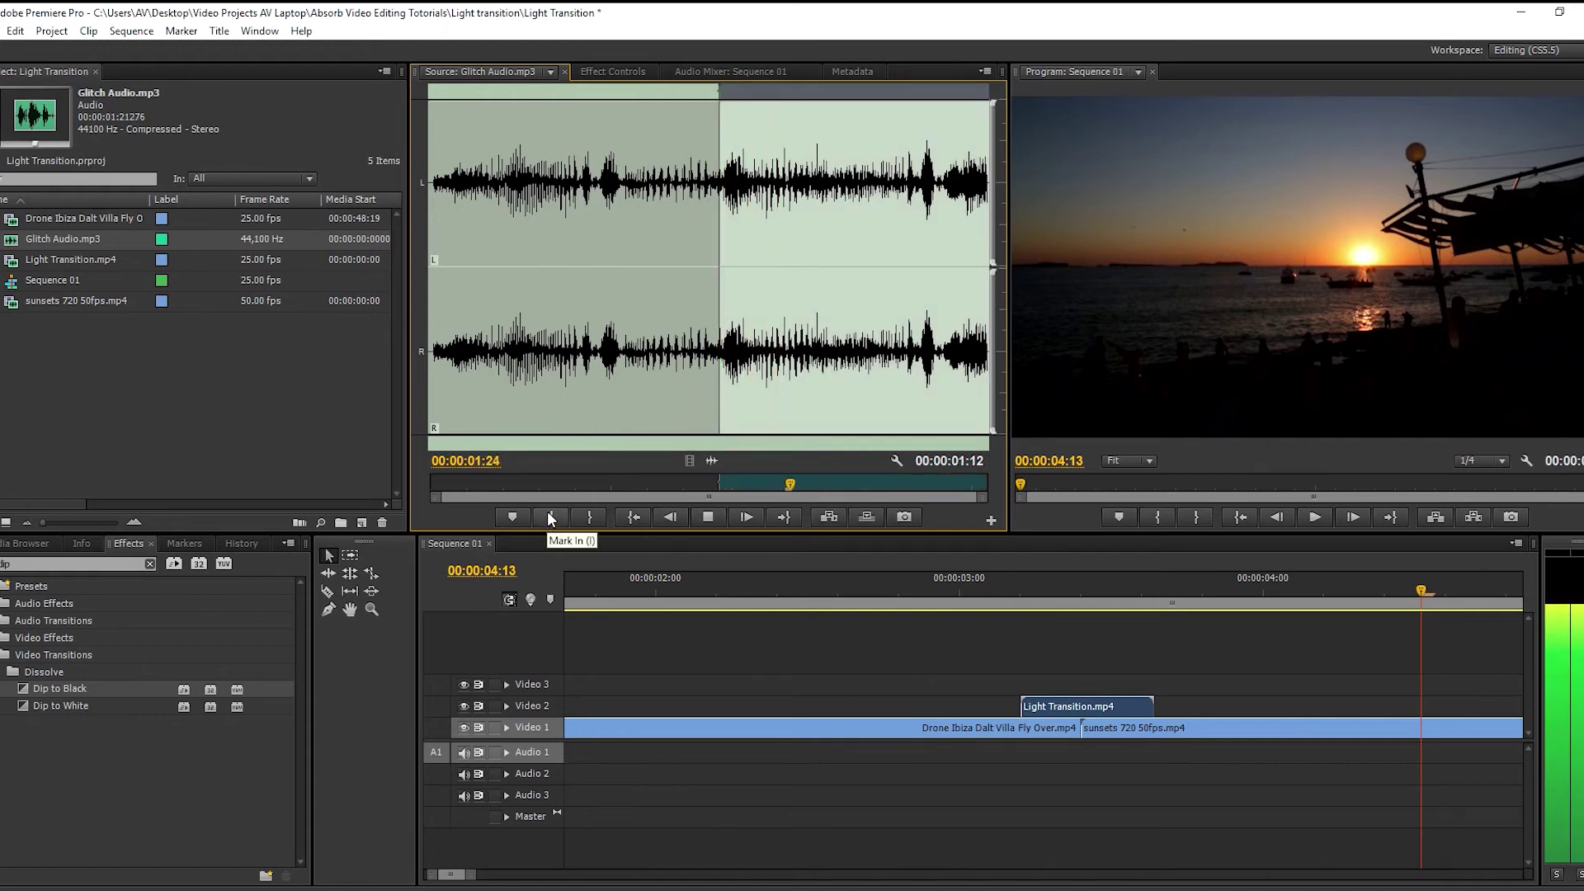
pyautogui.press('space')
pyautogui.click(591, 517)
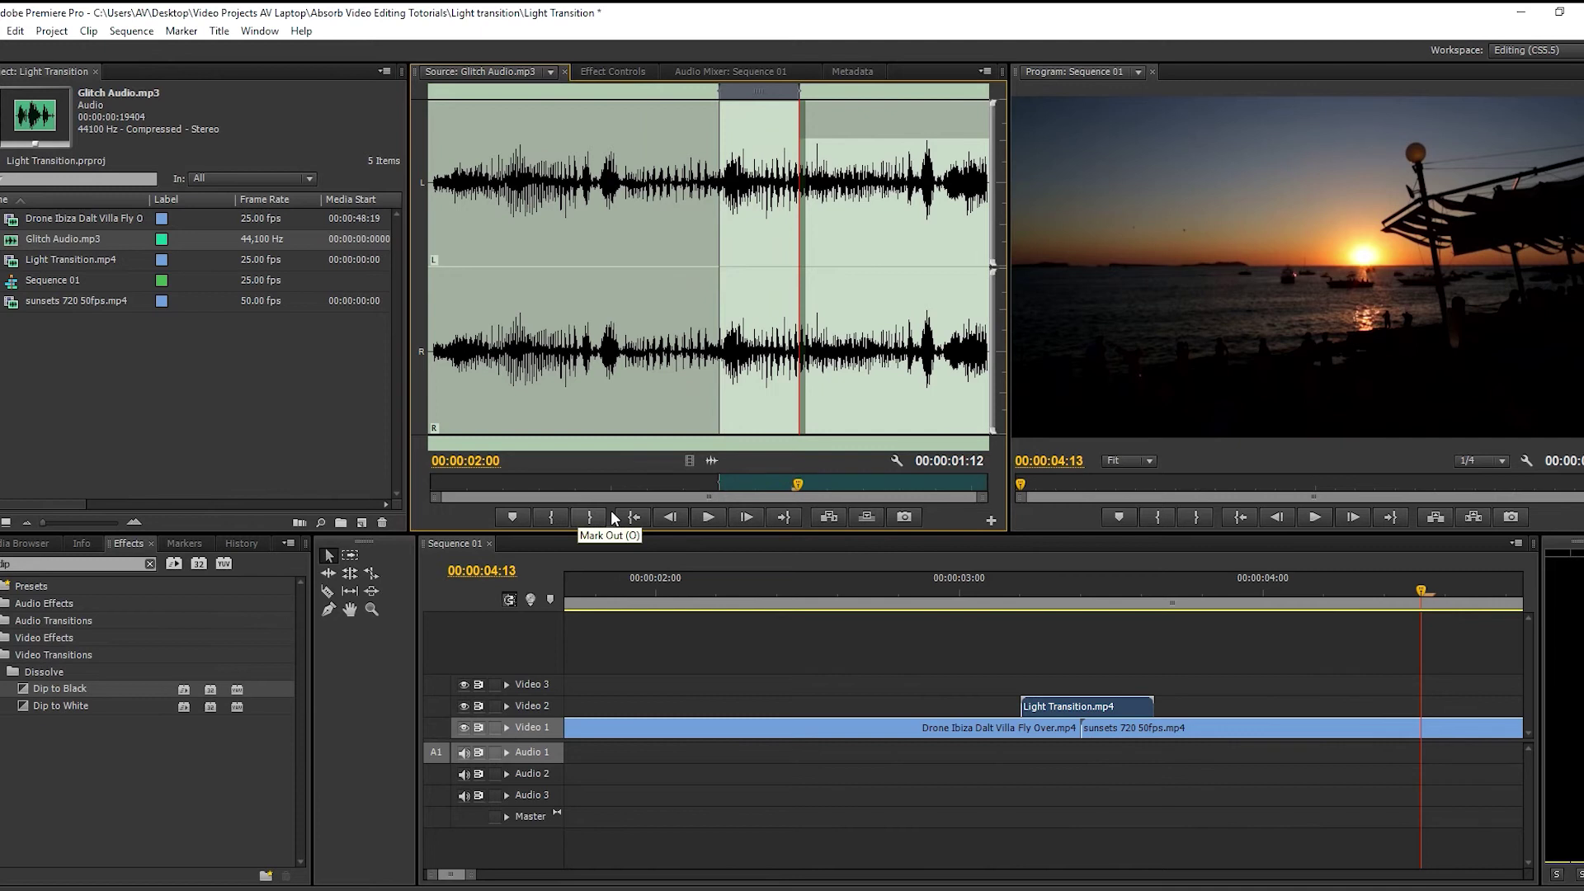
pyautogui.click(608, 511)
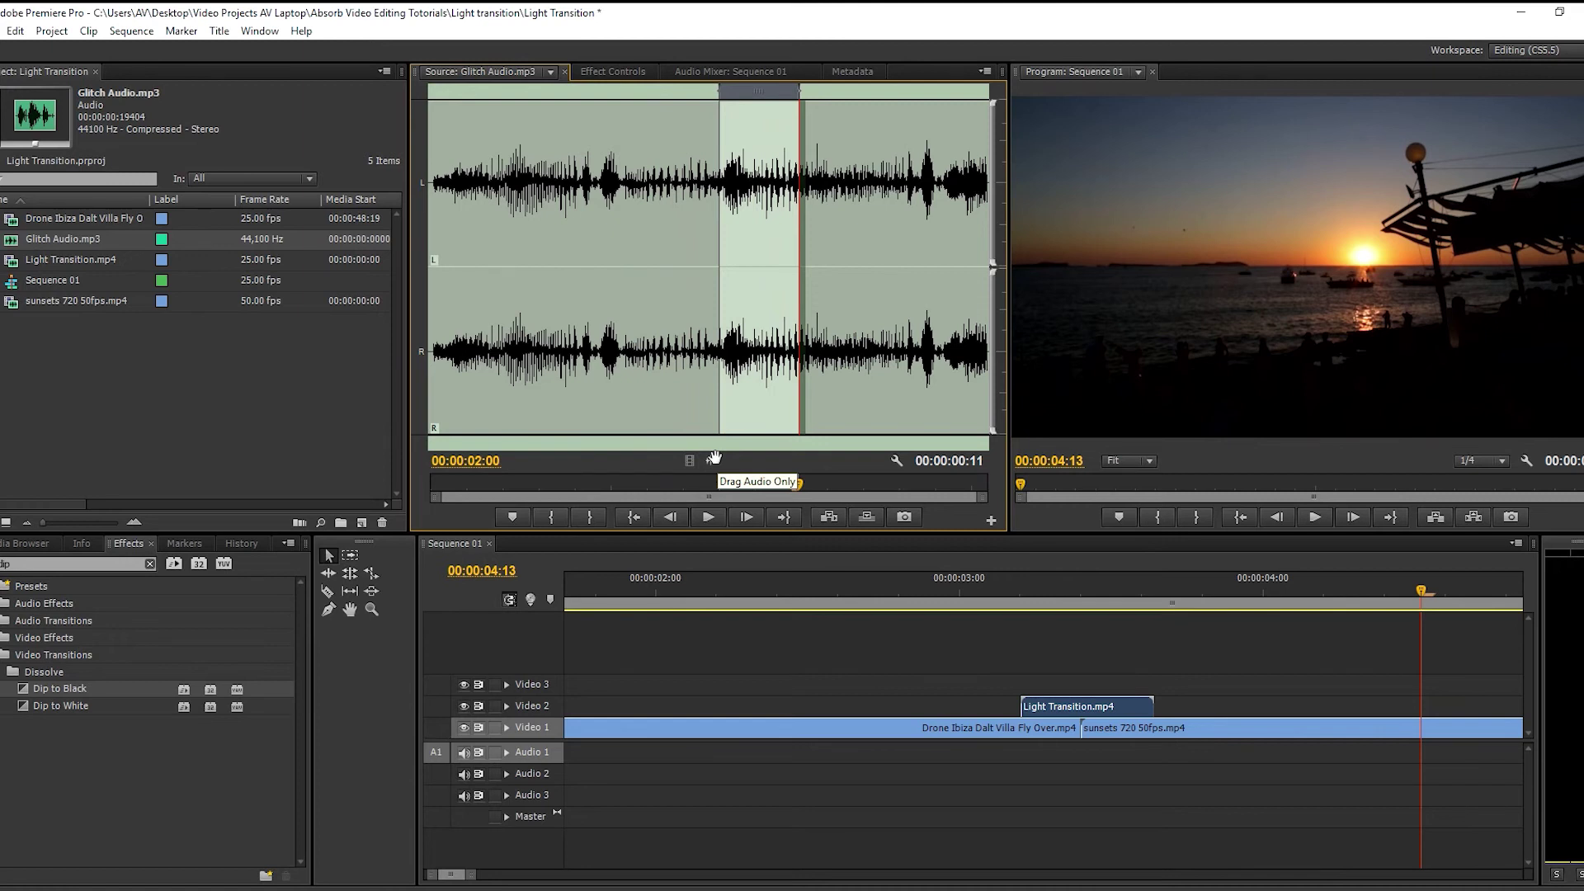
# Drop the glitch audio snippet on Audio 1 under the flash, adjust its end, and play it back.
pyautogui.moveTo(715, 457); pyautogui.dragTo(1022, 758)
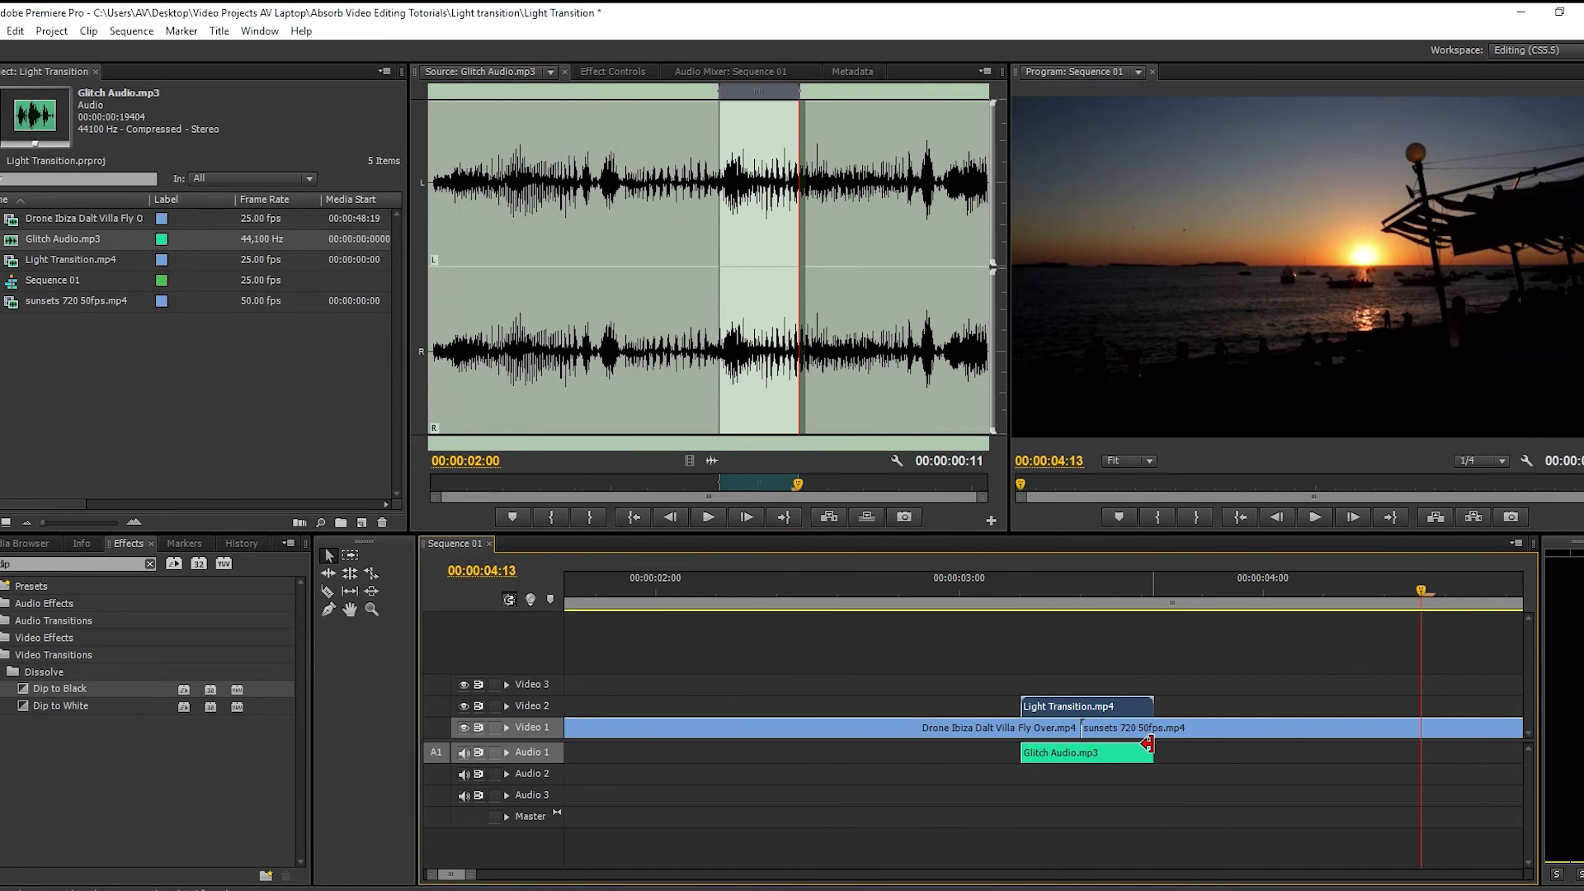
pyautogui.moveTo(1154, 752); pyautogui.dragTo(1165, 752)
pyautogui.click(992, 586)
pyautogui.press('space')
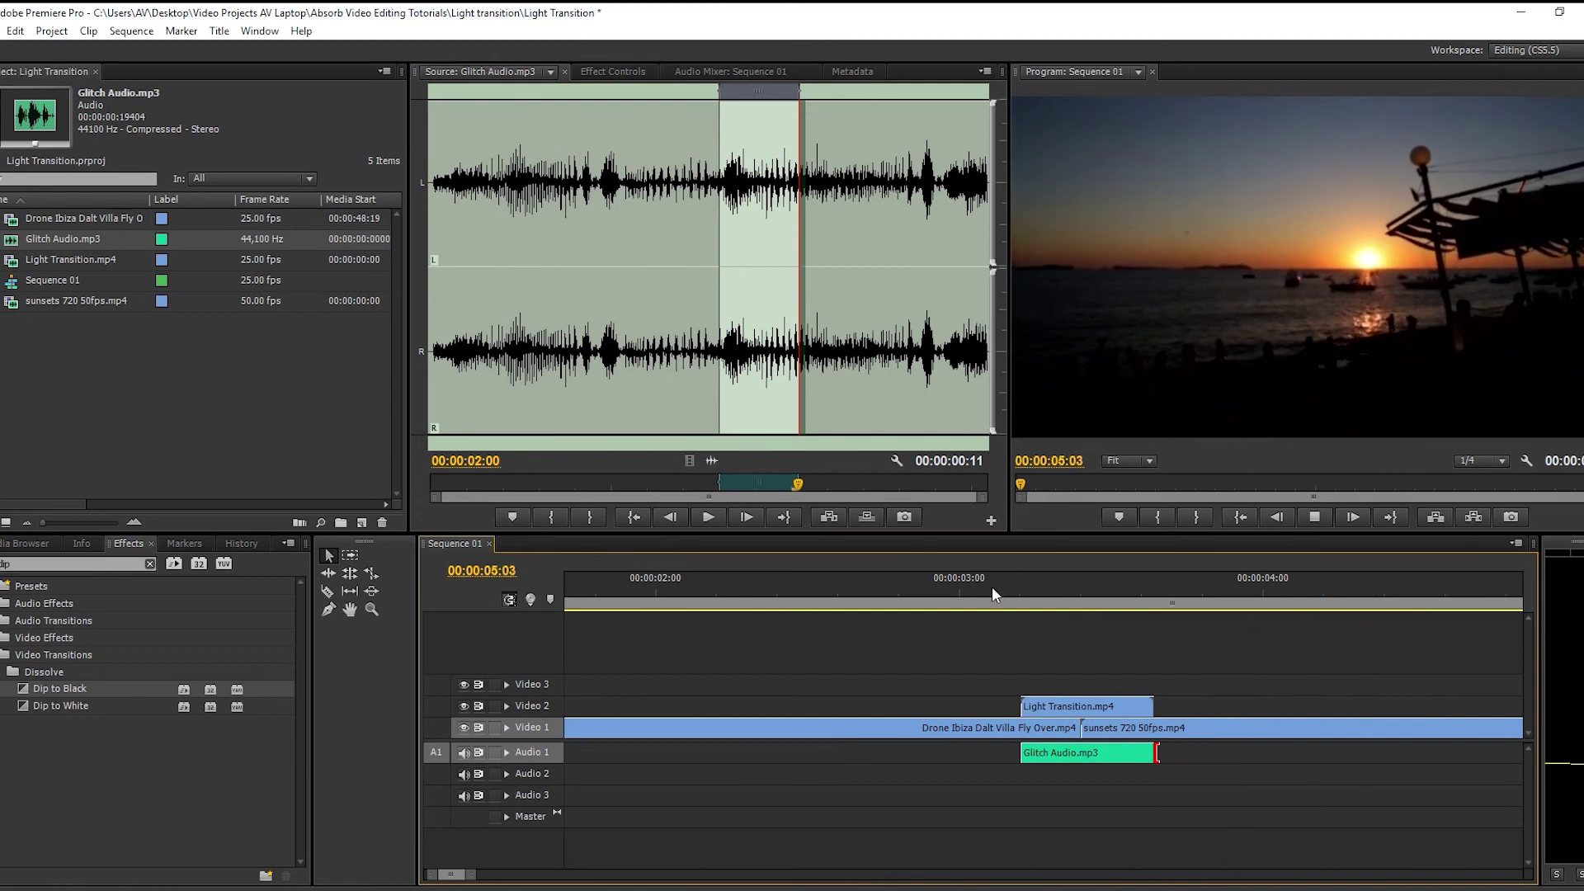
pyautogui.press('-')
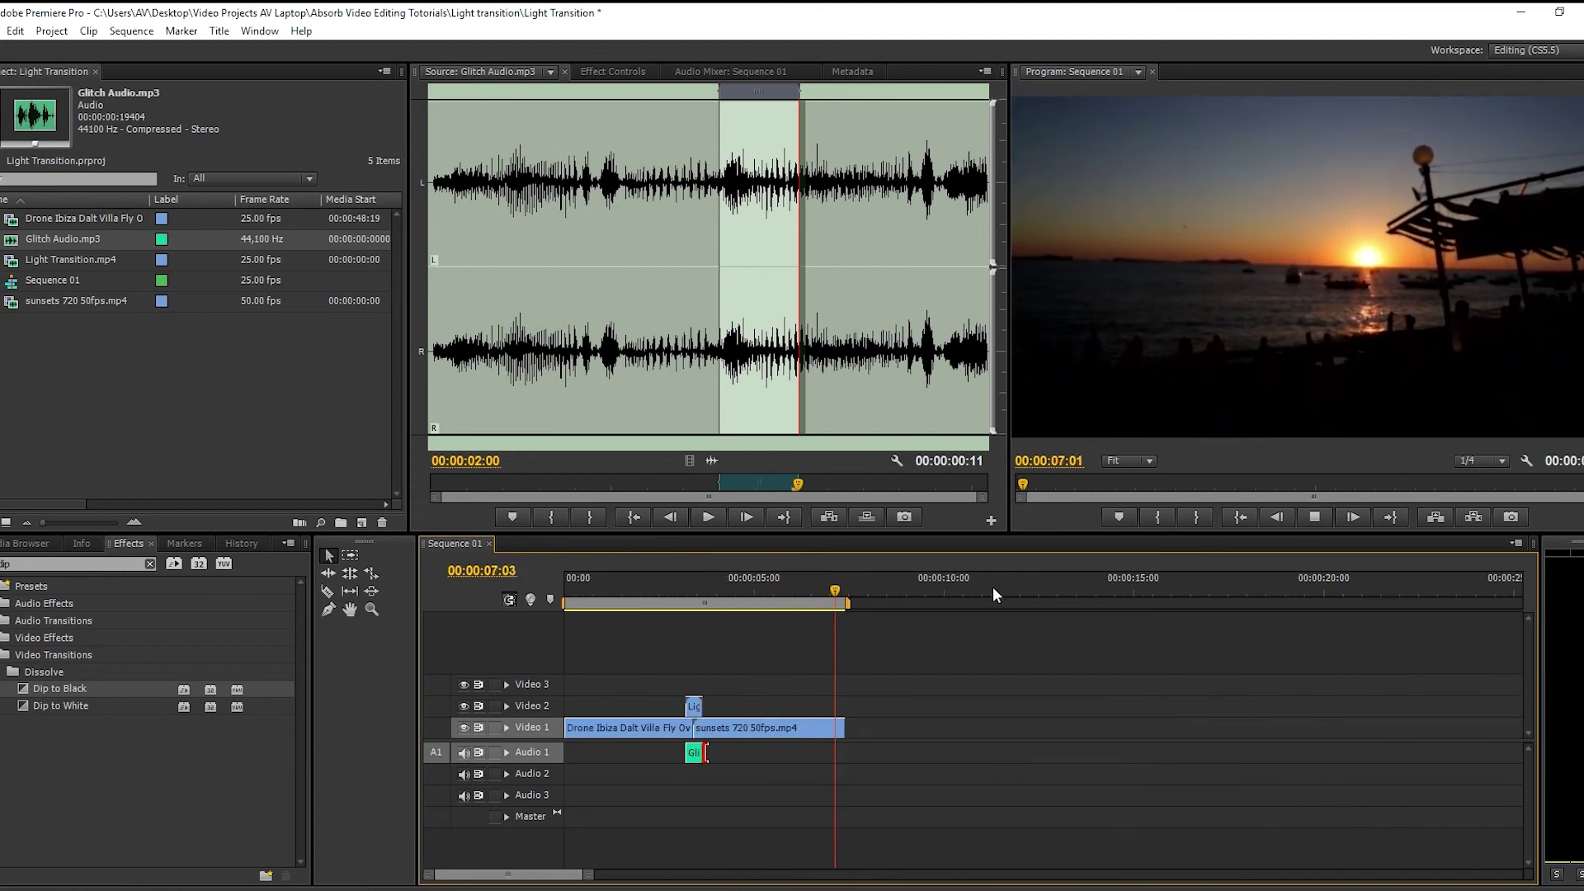
pyautogui.press('=')
pyautogui.press('space')
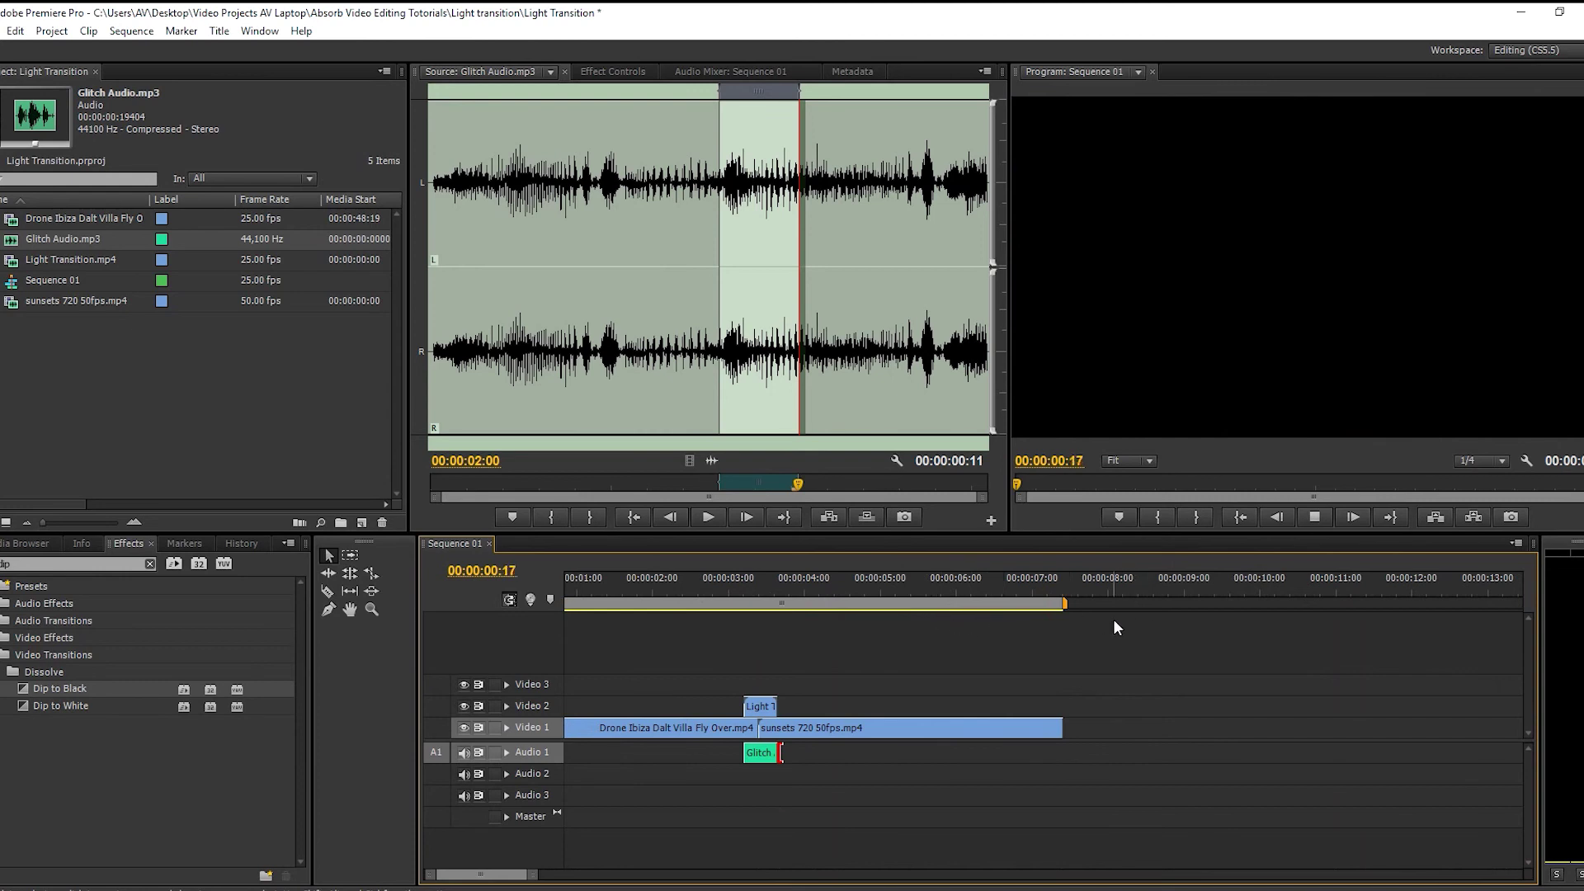